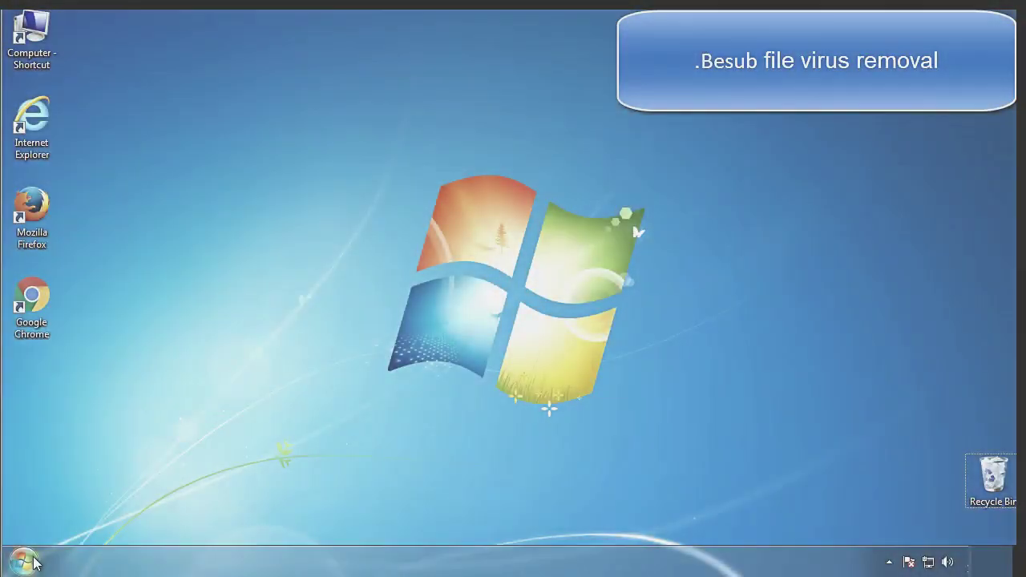
# Enable Minimal safe boot in msconfig's Boot tab and restart into Safe Mode
pyautogui.press('super')
pyautogui.write('msconfig')
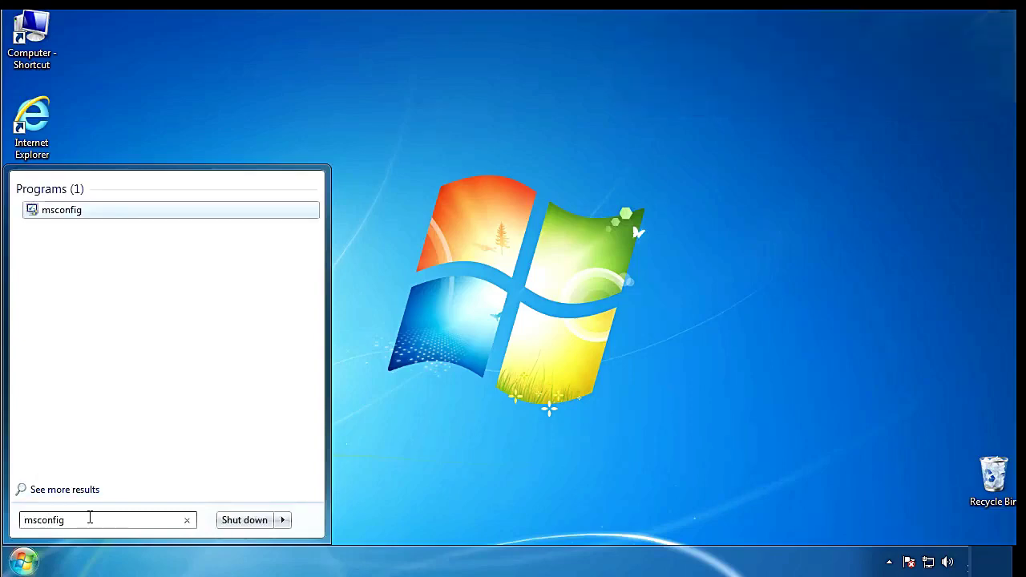
pyautogui.press('Return')
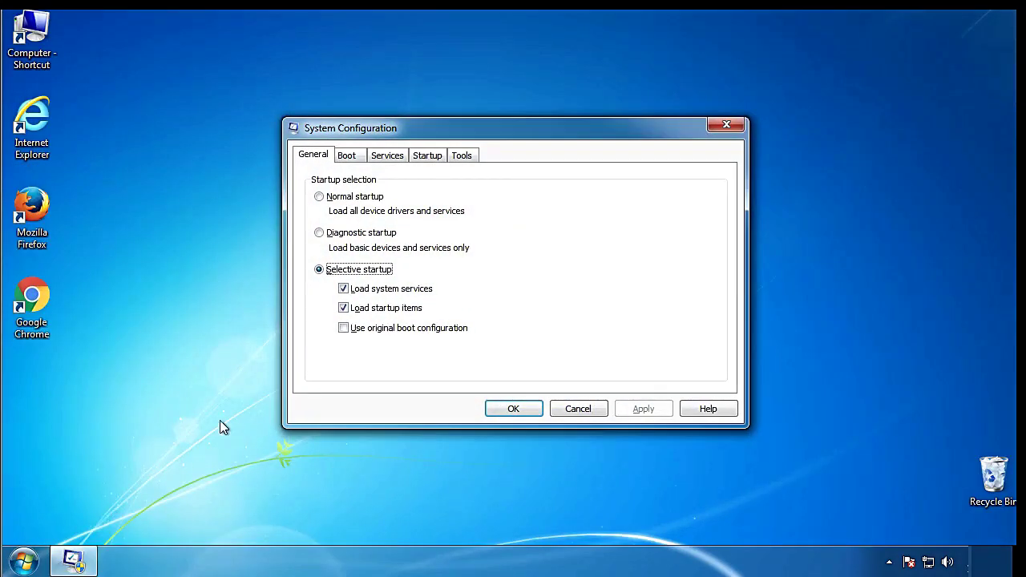
pyautogui.click(347, 157)
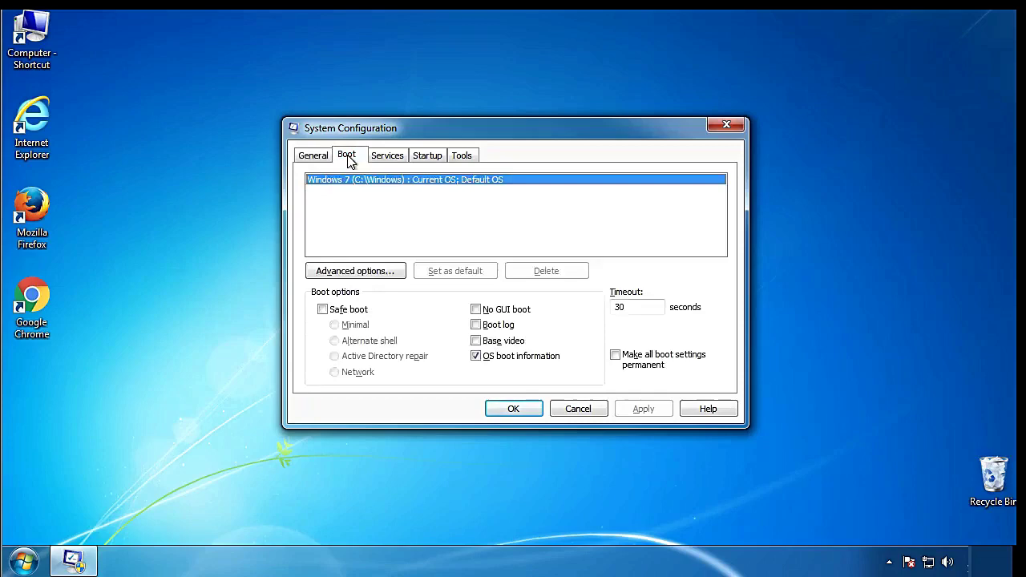
pyautogui.click(322, 310)
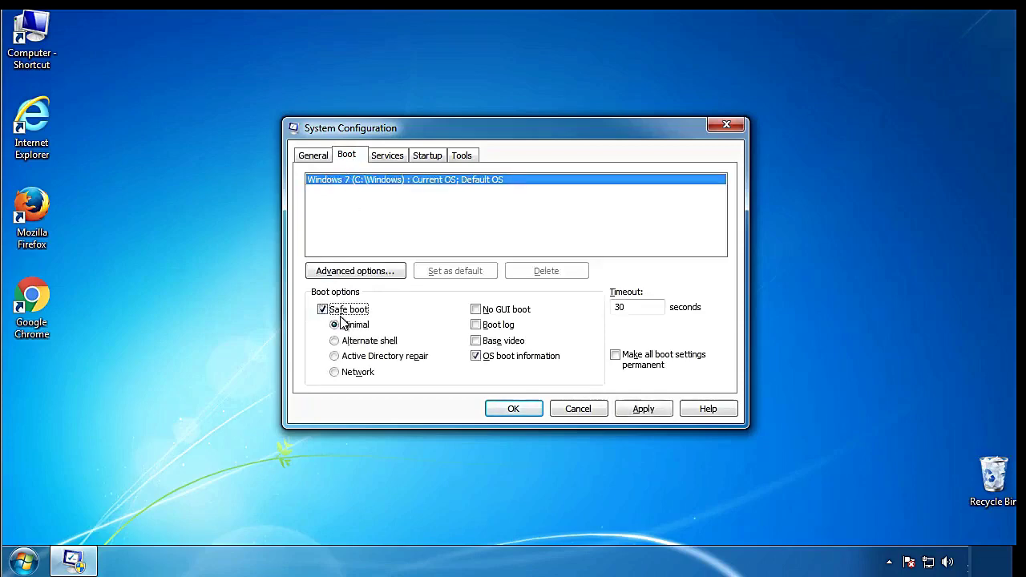
pyautogui.click(520, 409)
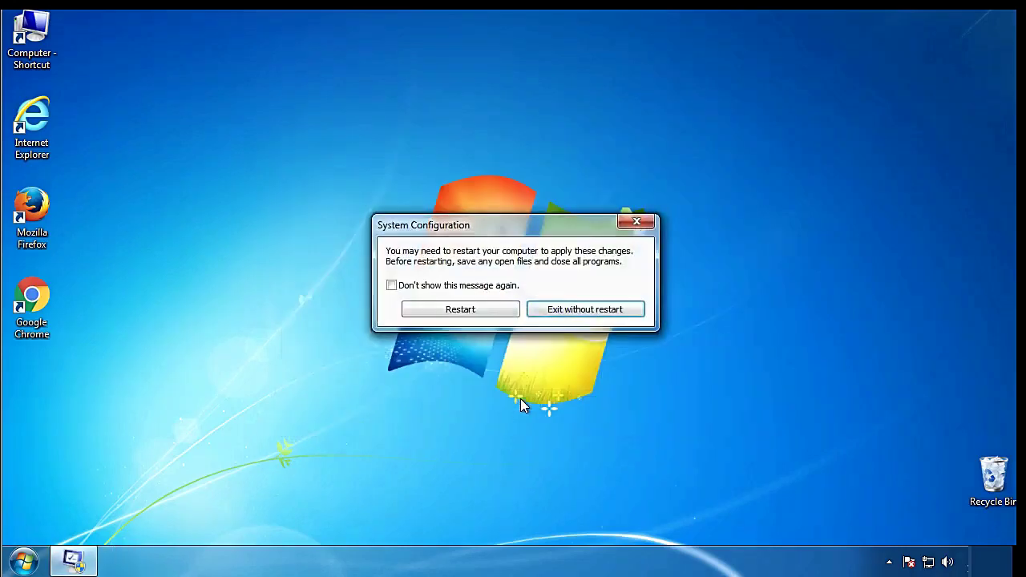
pyautogui.click(462, 311)
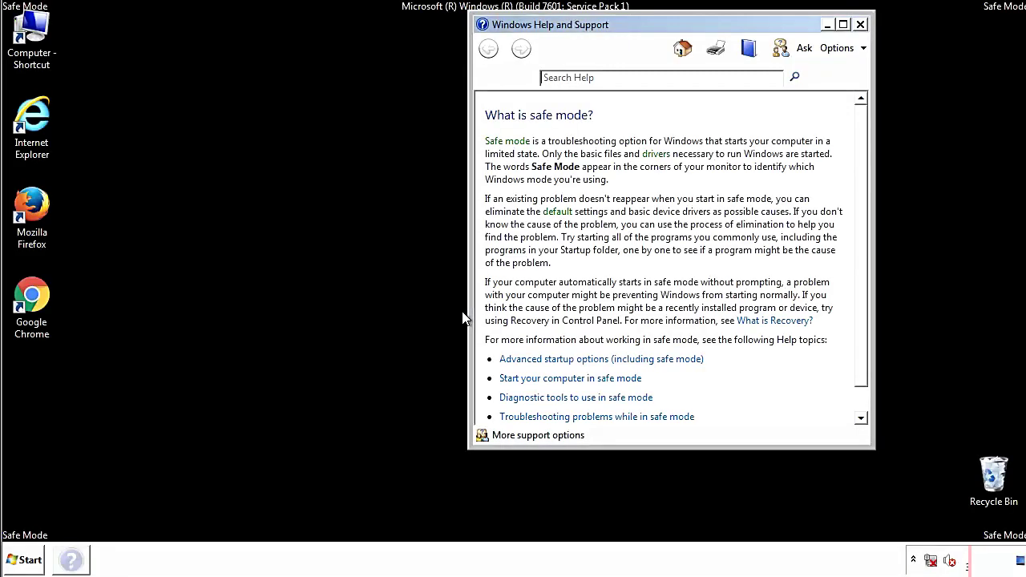
# Confirm Folder Options shows hidden files, folders and drives, then close Control Panel
pyautogui.click(860, 25)
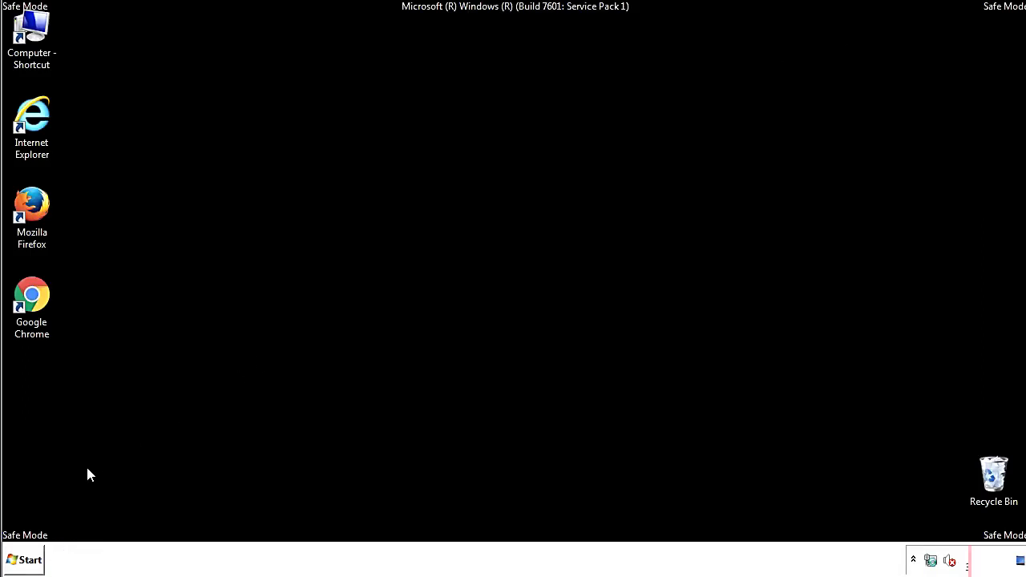
pyautogui.click(28, 561)
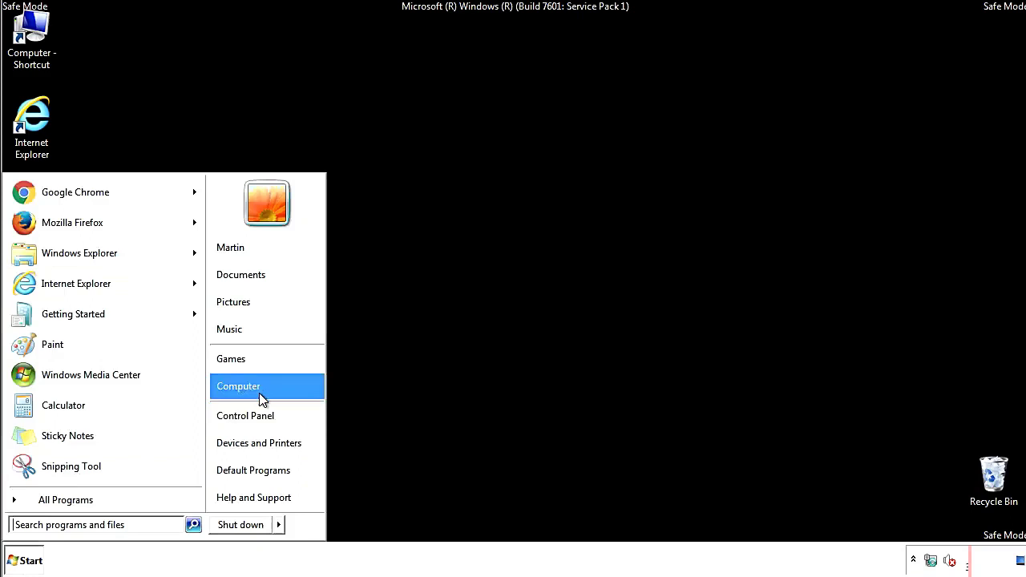
pyautogui.click(255, 413)
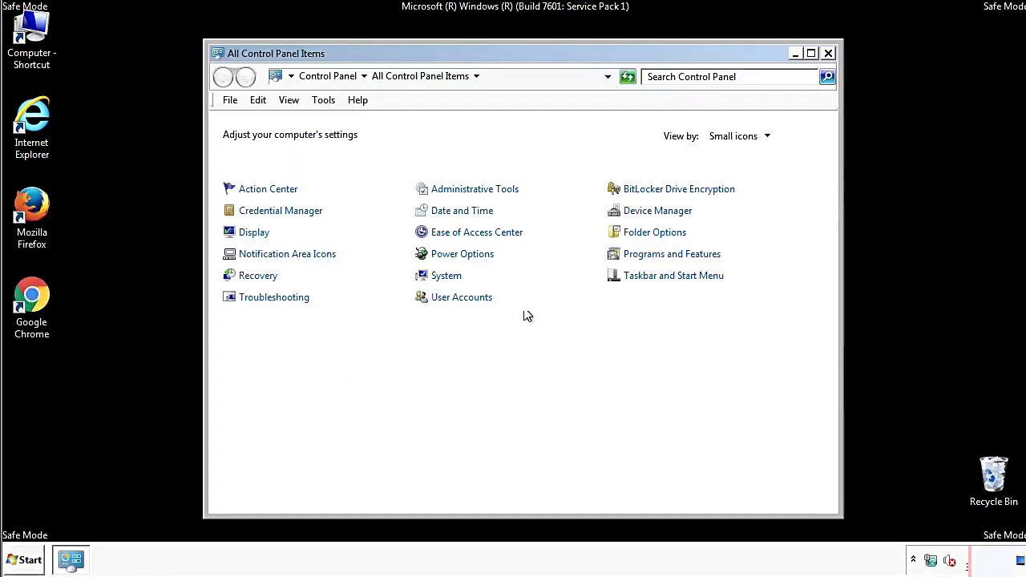
pyautogui.click(657, 232)
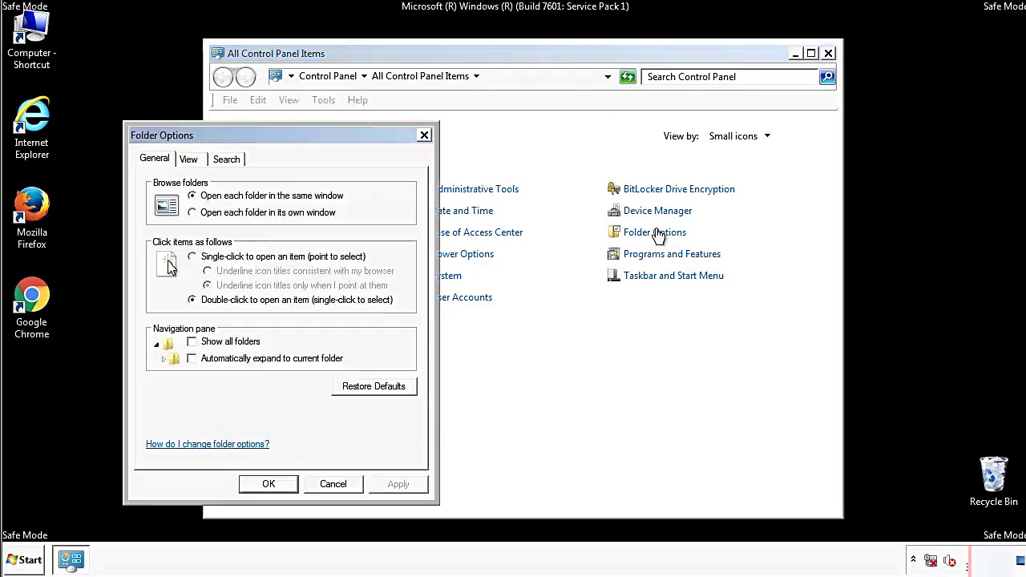
pyautogui.click(189, 159)
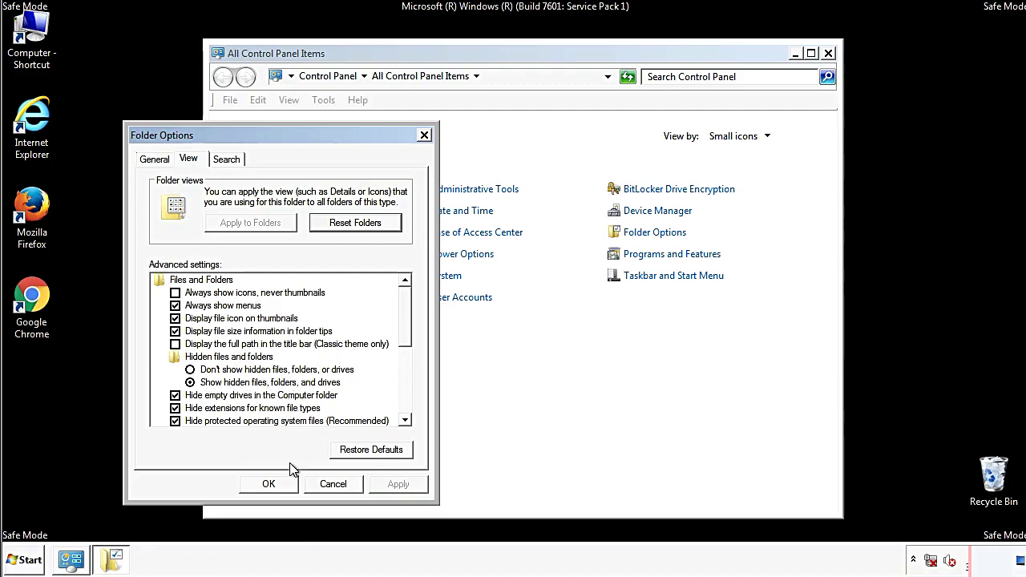
pyautogui.click(276, 485)
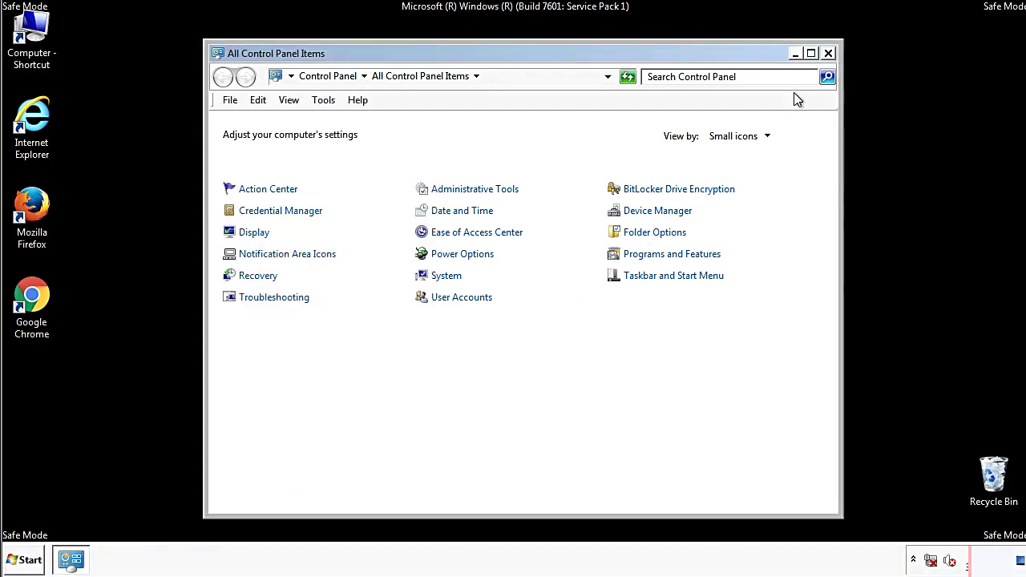
pyautogui.click(829, 54)
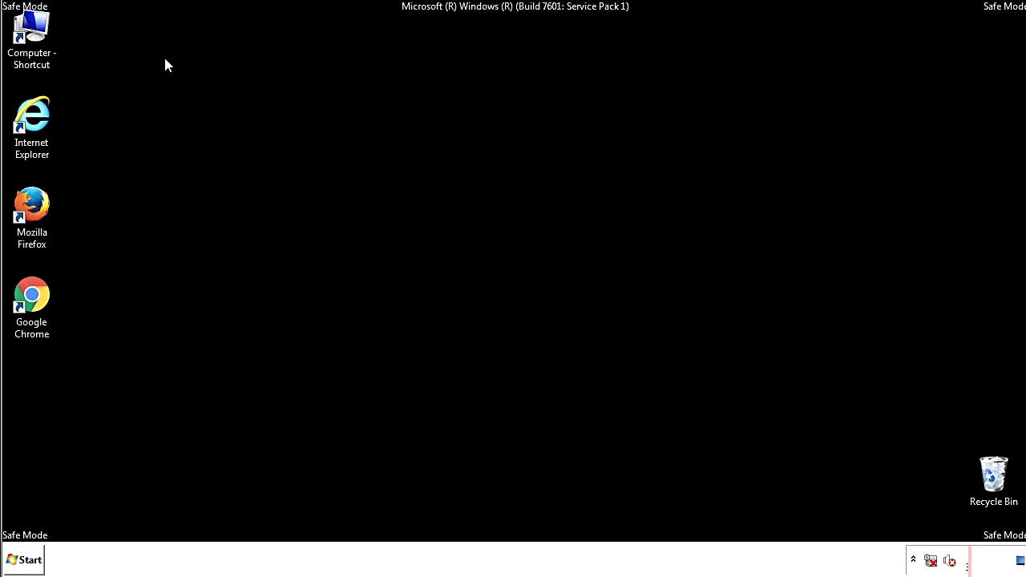
# Browse in Explorer to C:\Windows\System32\drivers\etc
pyautogui.doubleClick(43, 30)
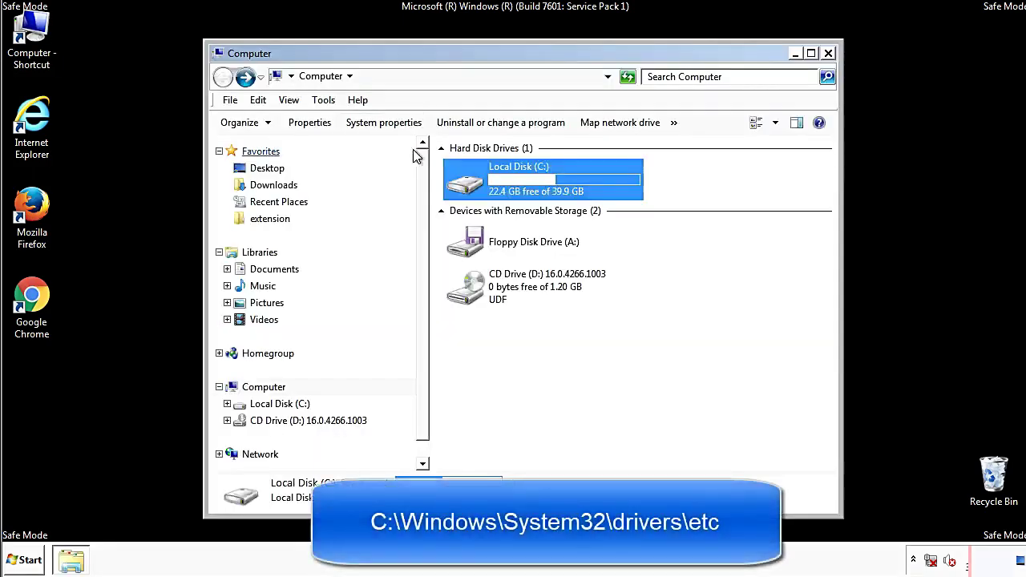
pyautogui.doubleClick(471, 186)
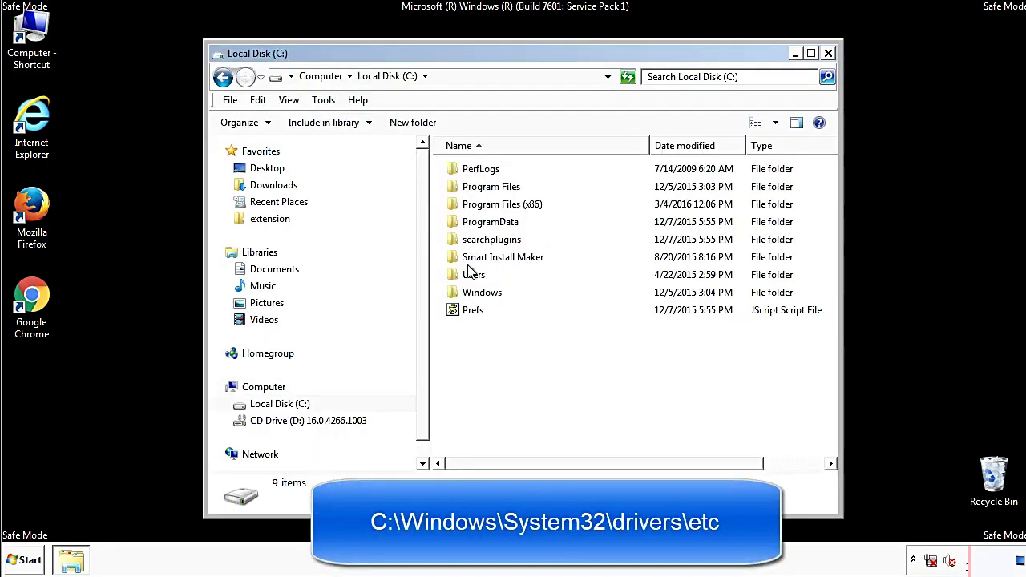
pyautogui.click(469, 295)
pyautogui.doubleClick(469, 294)
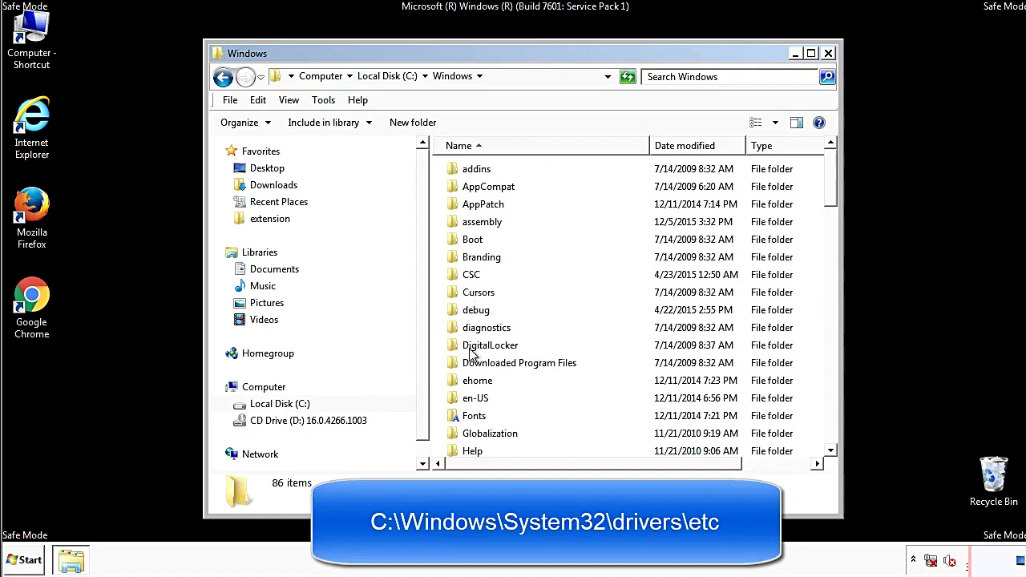
pyautogui.scroll(-6, 471, 358)
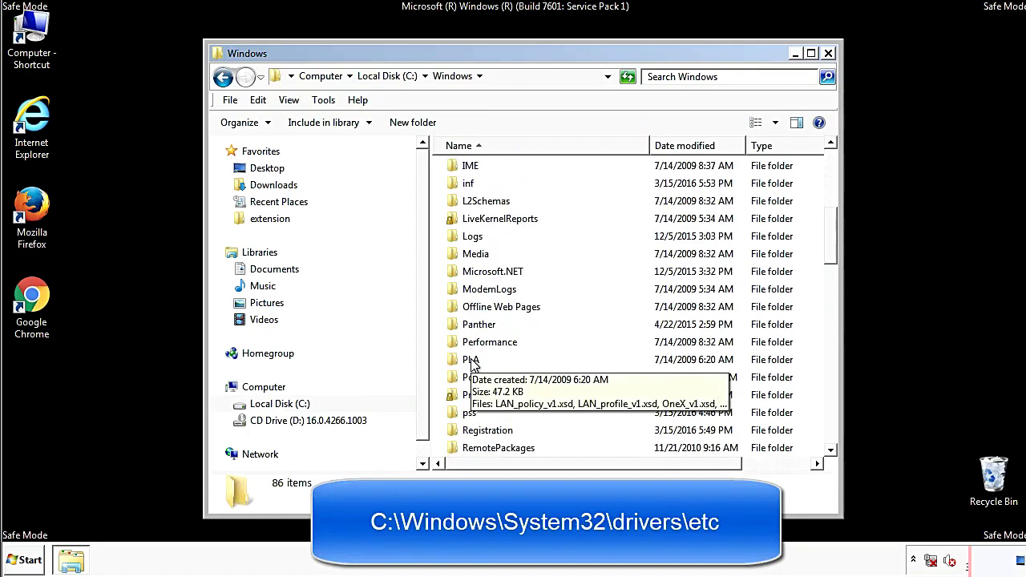
pyautogui.scroll(-3, 473, 362)
pyautogui.scroll(-2, 473, 361)
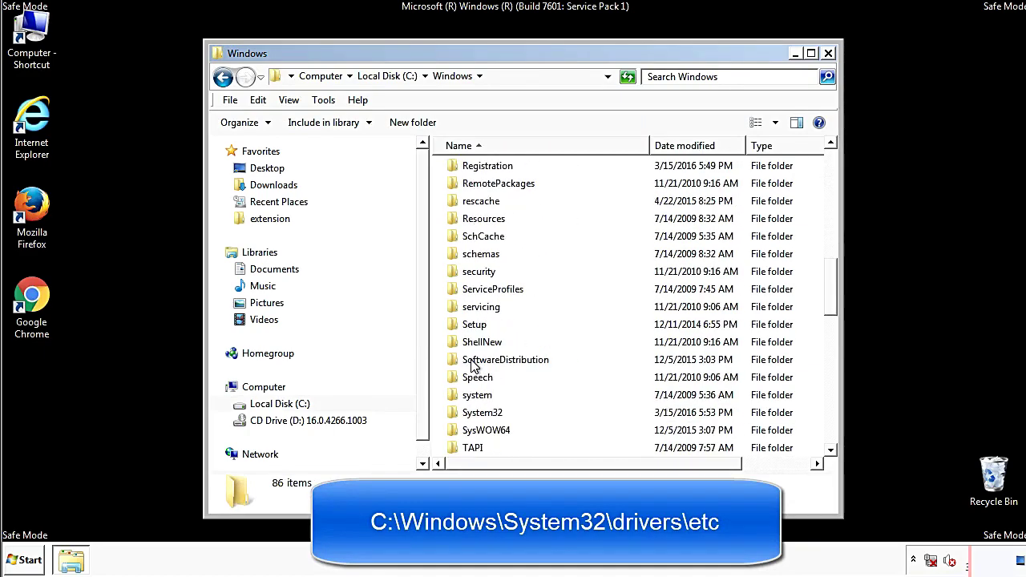
pyautogui.doubleClick(483, 412)
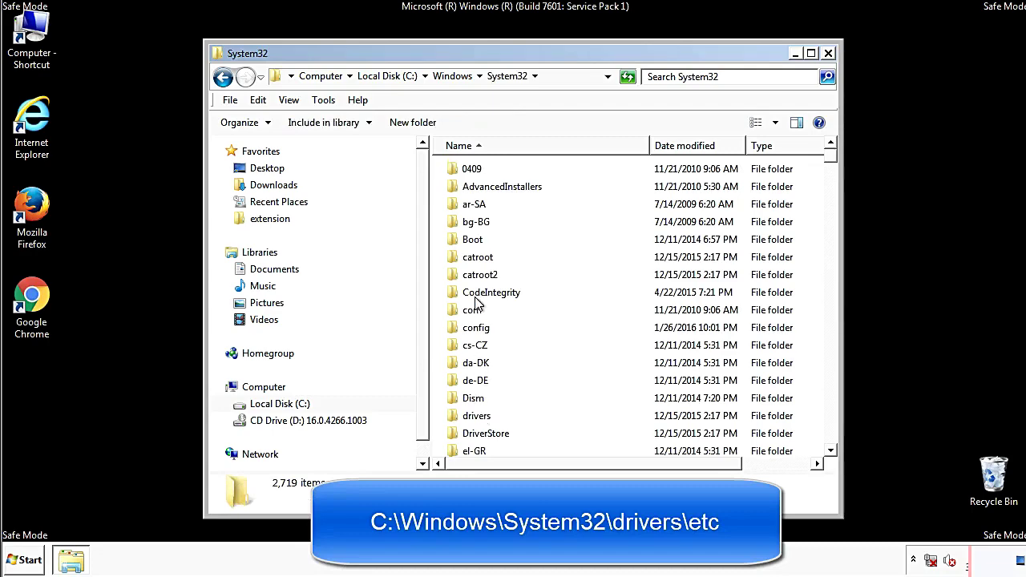
pyautogui.doubleClick(476, 419)
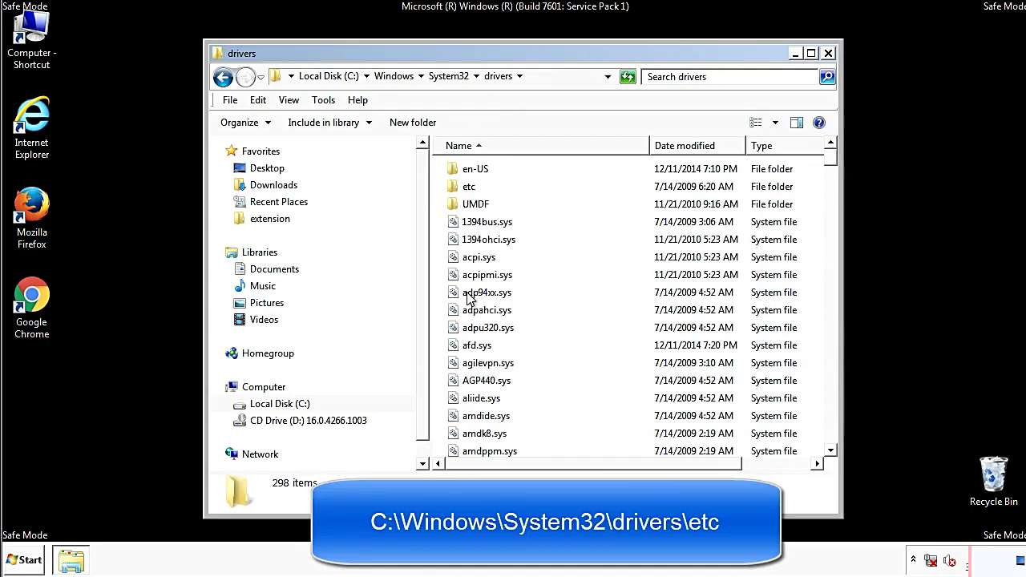
pyautogui.doubleClick(460, 191)
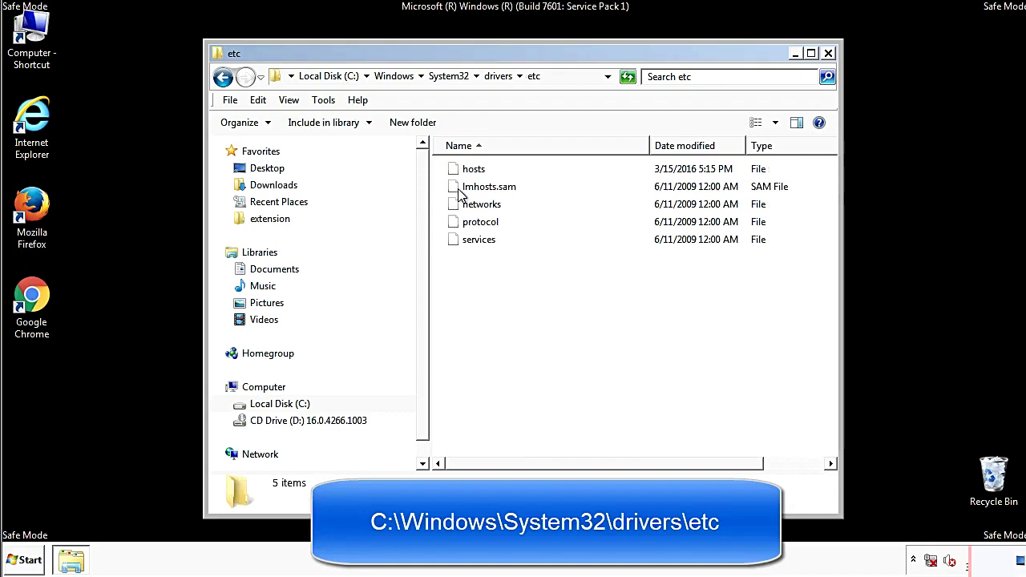
# Open the hosts file with Notepad
pyautogui.doubleClick(467, 172)
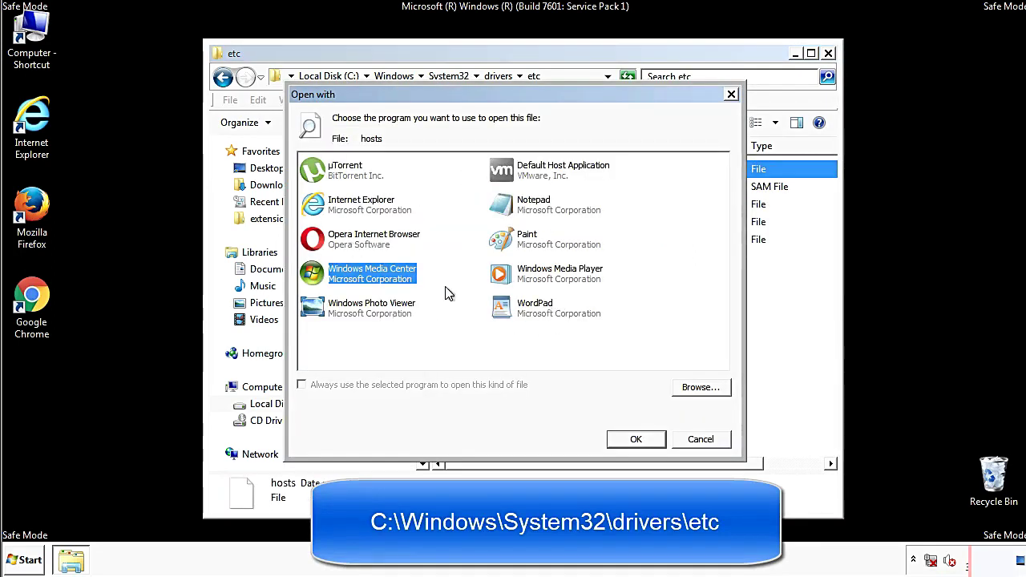
pyautogui.click(520, 209)
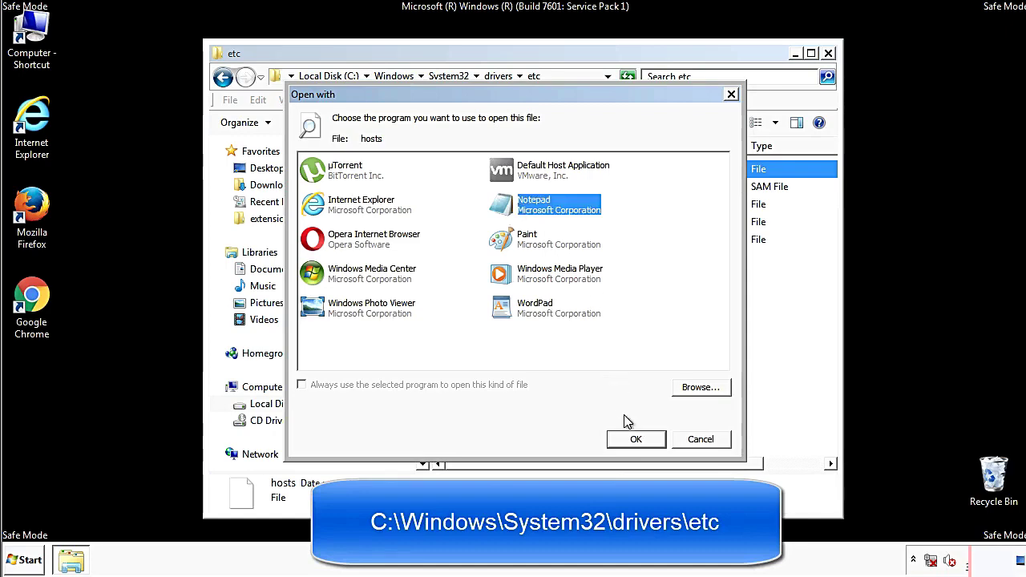
pyautogui.click(635, 438)
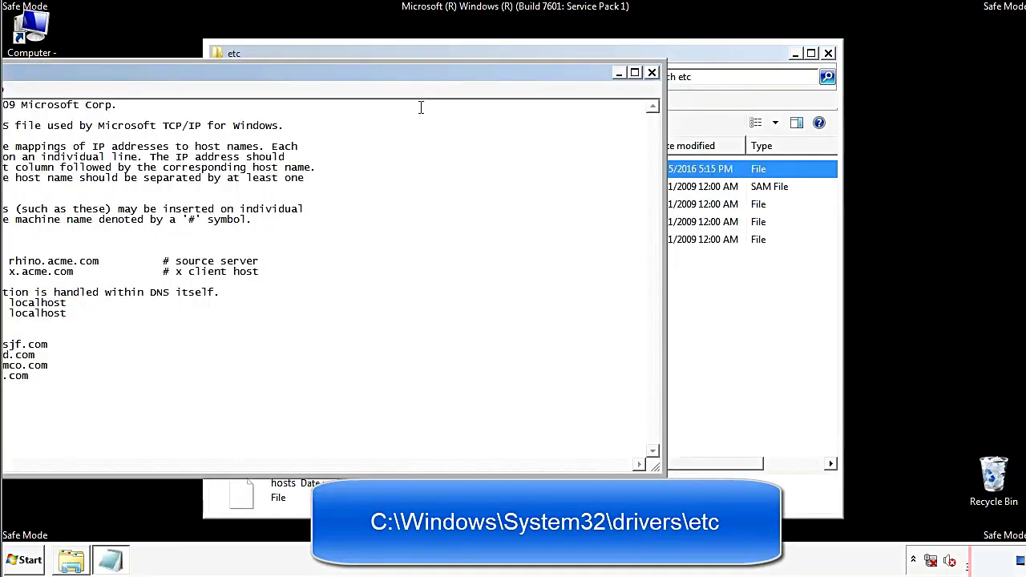
# Delete the four custom IP-to-host entries from hosts and save it, closing Notepad
pyautogui.moveTo(419, 72); pyautogui.dragTo(653, 88)
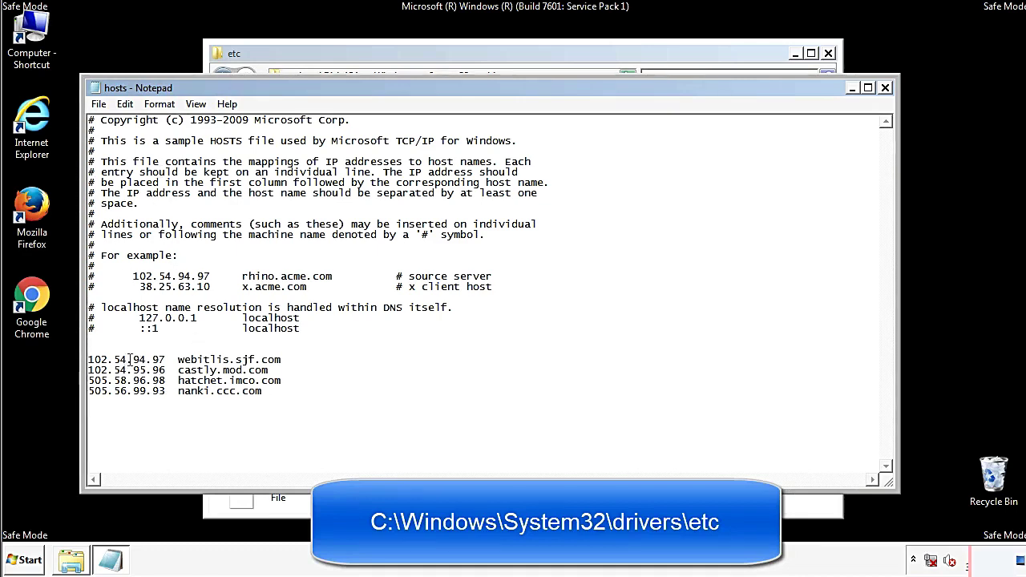
pyautogui.moveTo(284, 391); pyautogui.dragTo(89, 353)
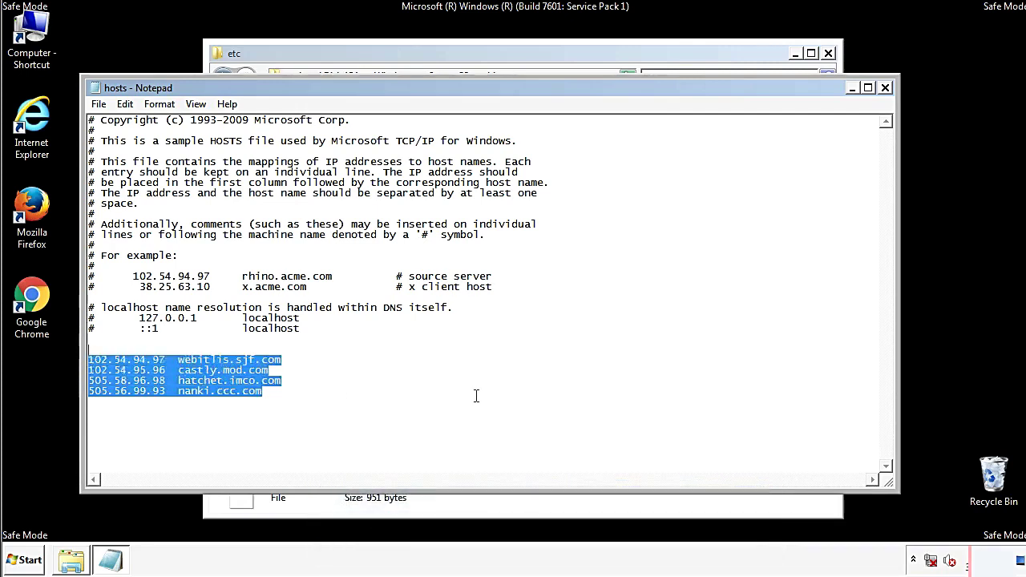
pyautogui.press('Delete')
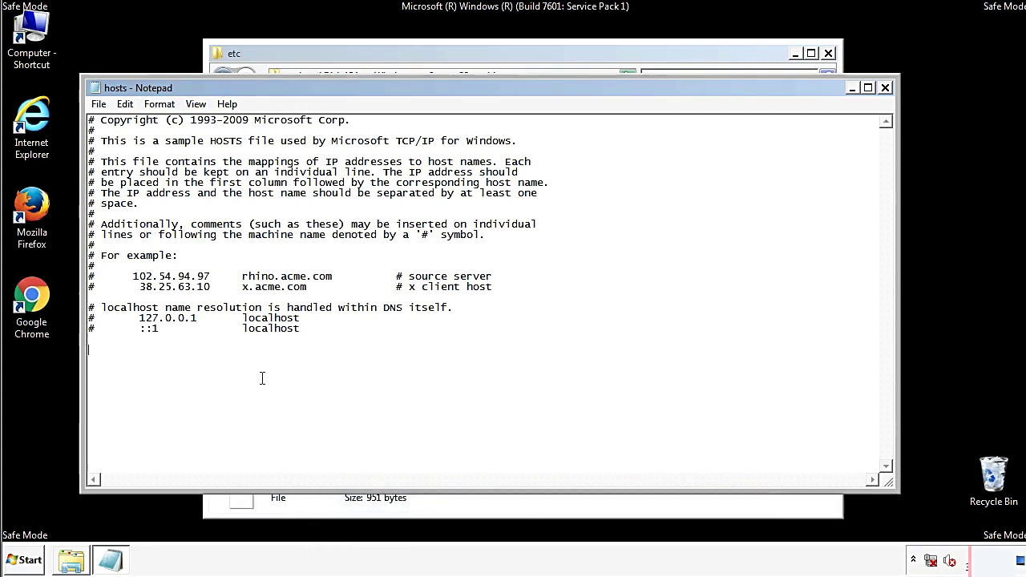
pyautogui.press('Return')
pyautogui.click(885, 88)
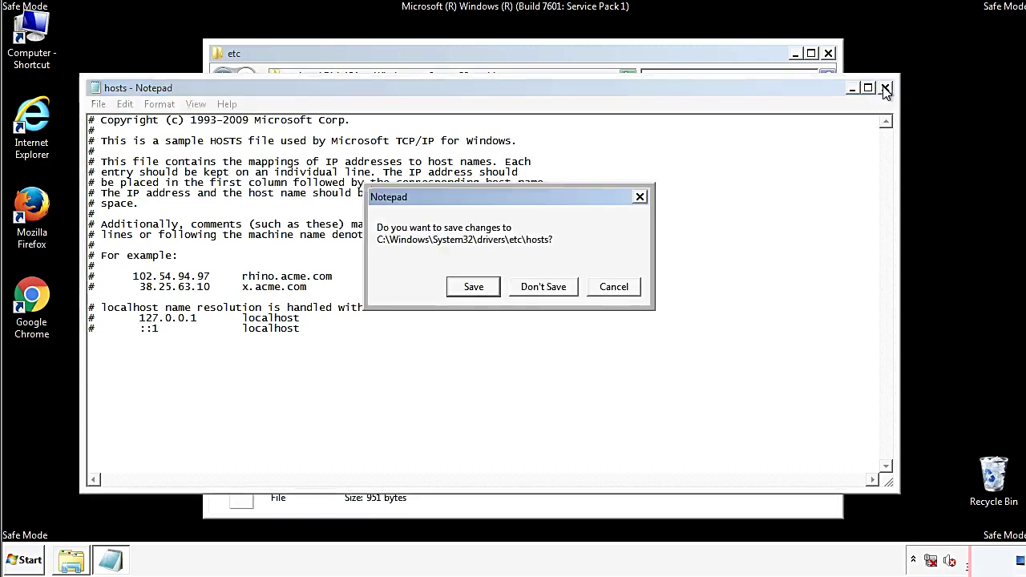
pyautogui.click(455, 295)
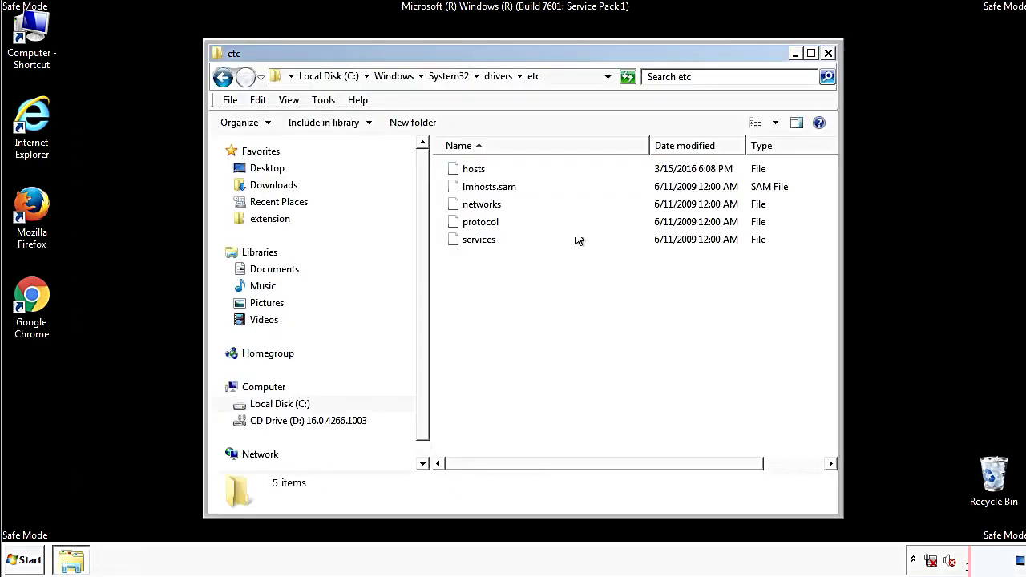
# Close the etc folder and open the Startup folder from All Programs
pyautogui.click(829, 55)
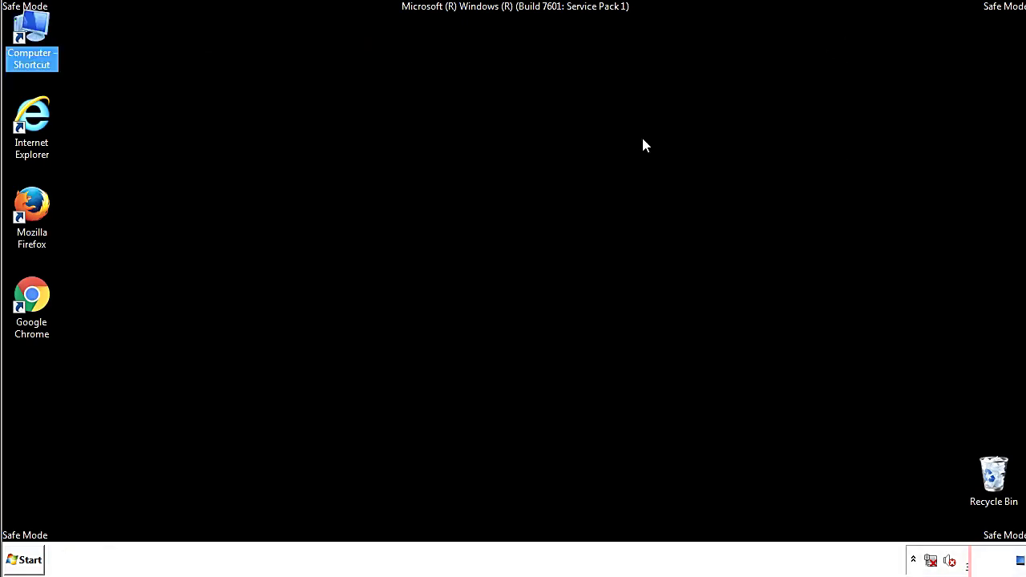
pyautogui.click(26, 560)
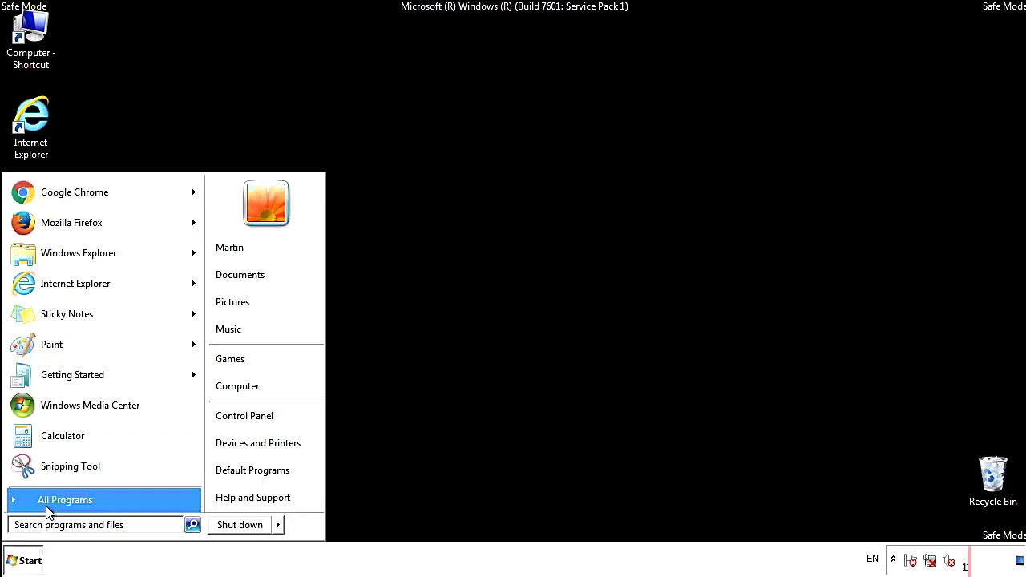
pyautogui.click(47, 507)
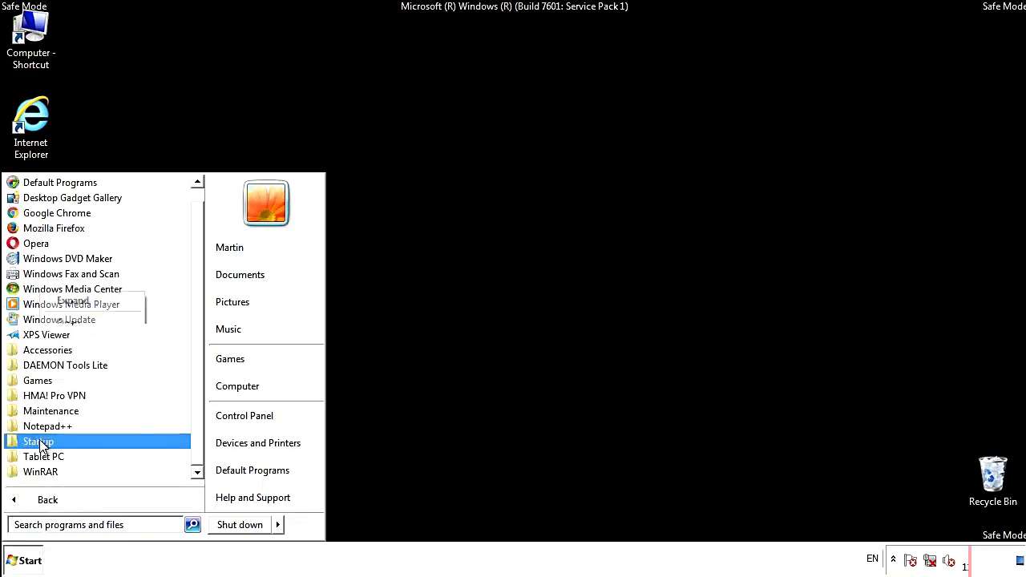
pyautogui.click(77, 322)
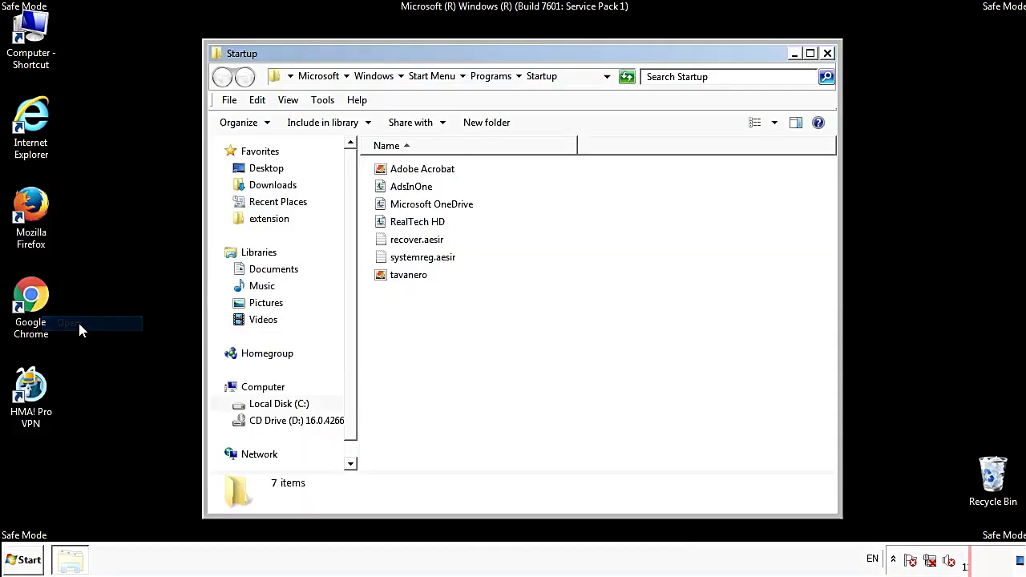
# Delete AdsInOne, recover.aesir, systemreg.aesir and tavanero from Startup, then close the folder
pyautogui.click(418, 190)
pyautogui.keyDown('ctrl'); pyautogui.click(416, 240); pyautogui.keyUp('ctrl')
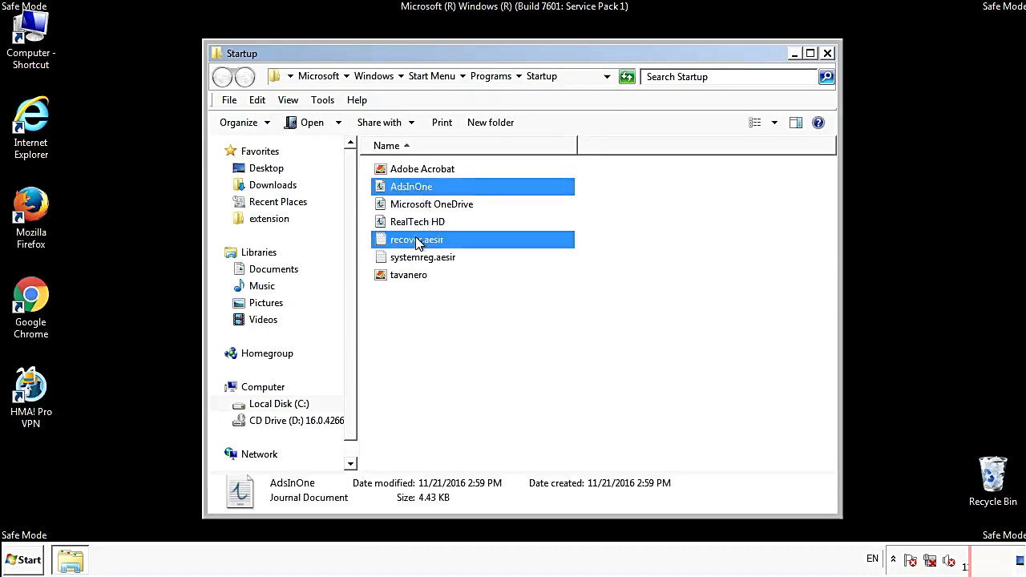
pyautogui.keyDown('ctrl'); pyautogui.click(427, 257); pyautogui.keyUp('ctrl')
pyautogui.keyDown('ctrl'); pyautogui.click(411, 276); pyautogui.keyUp('ctrl')
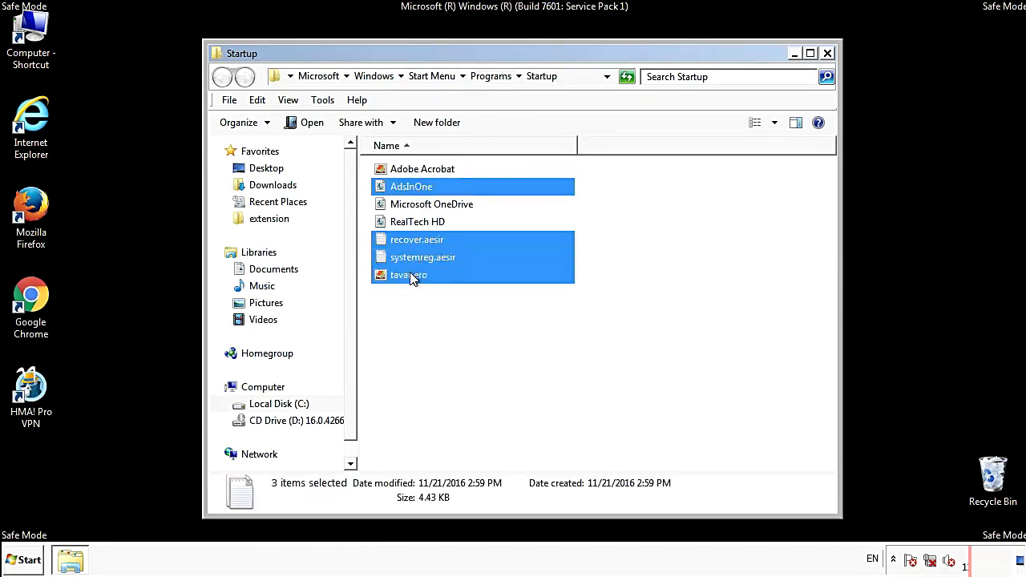
pyautogui.rightClick(406, 276)
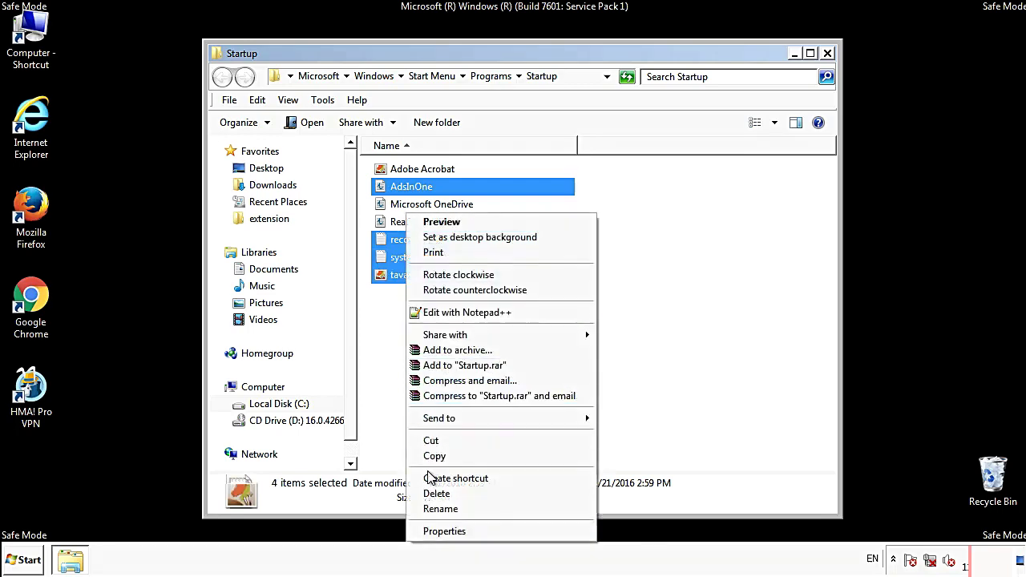
pyautogui.click(433, 494)
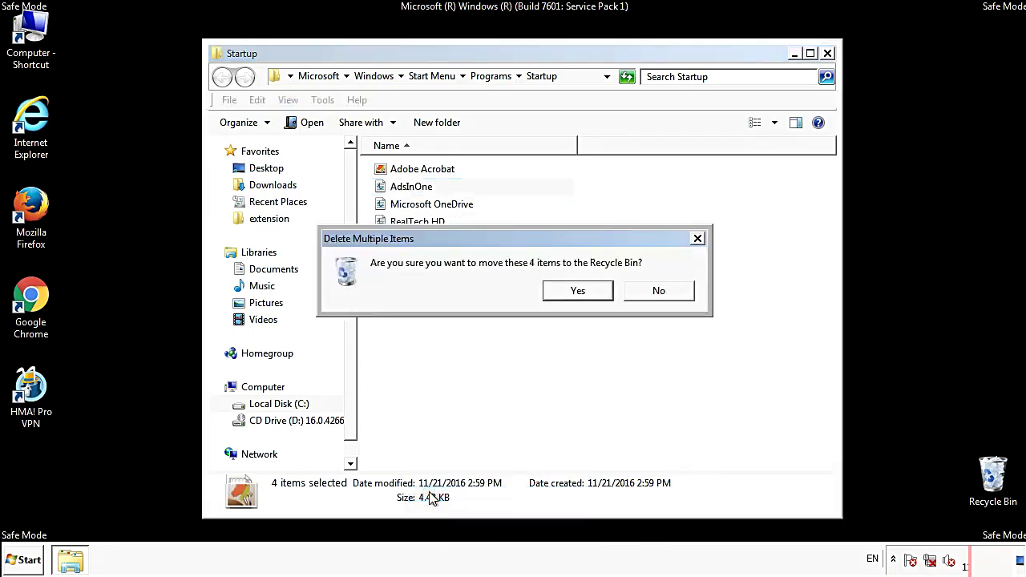
pyautogui.click(565, 290)
pyautogui.click(828, 54)
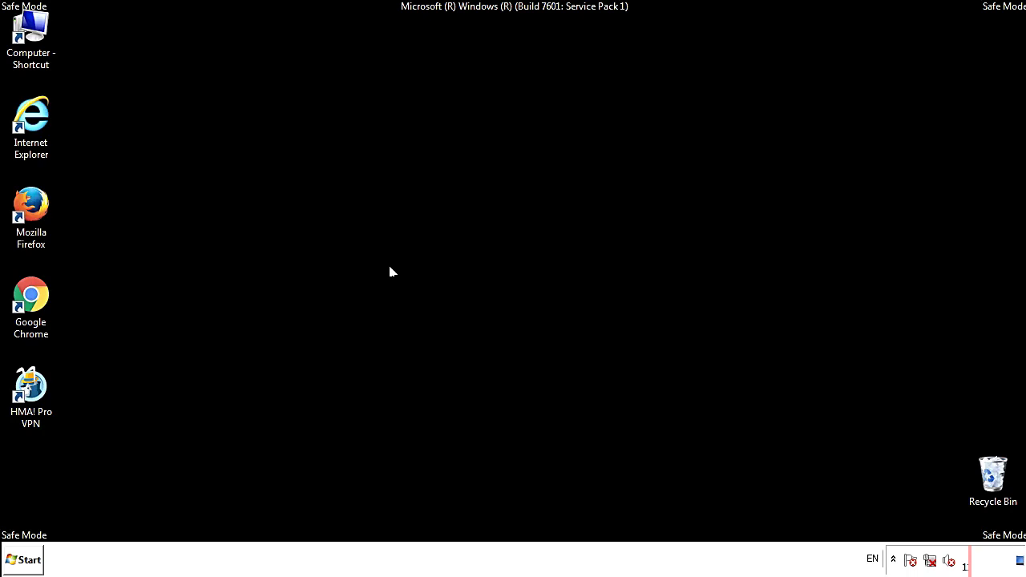
# Launch Registry Editor by searching regedit
pyautogui.click(24, 561)
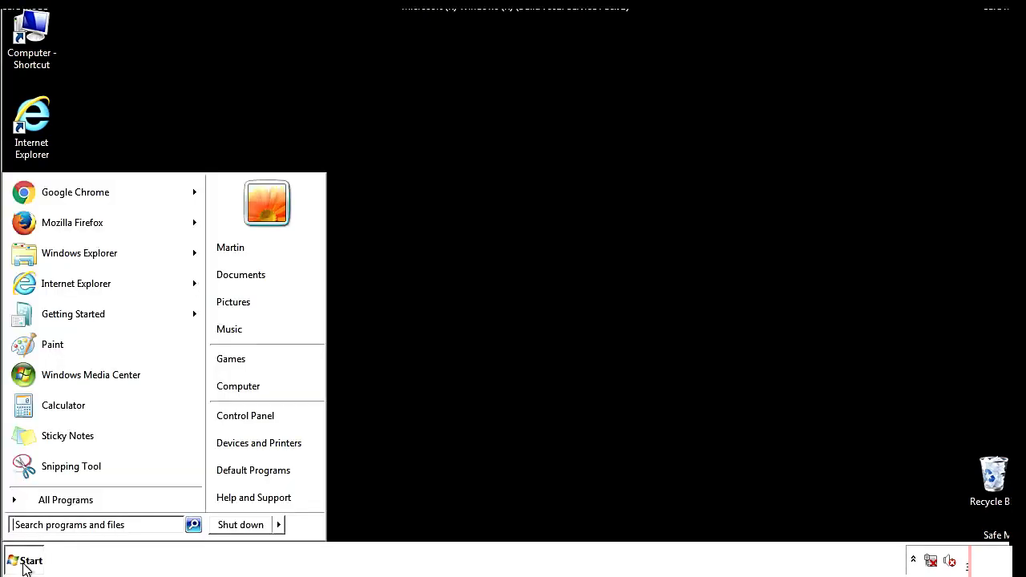
pyautogui.write('re')
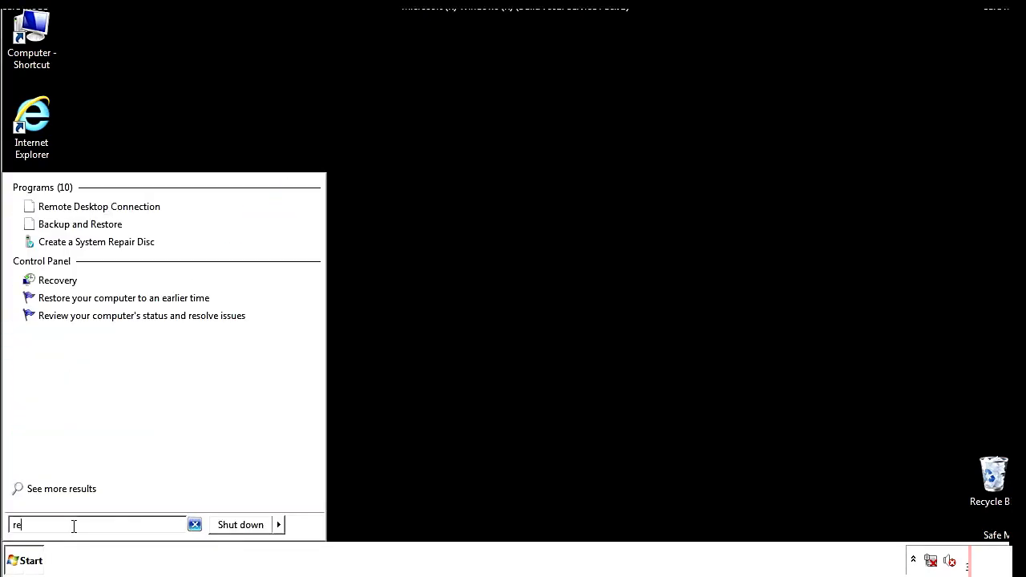
pyautogui.write('gedit')
pyautogui.press('Return')
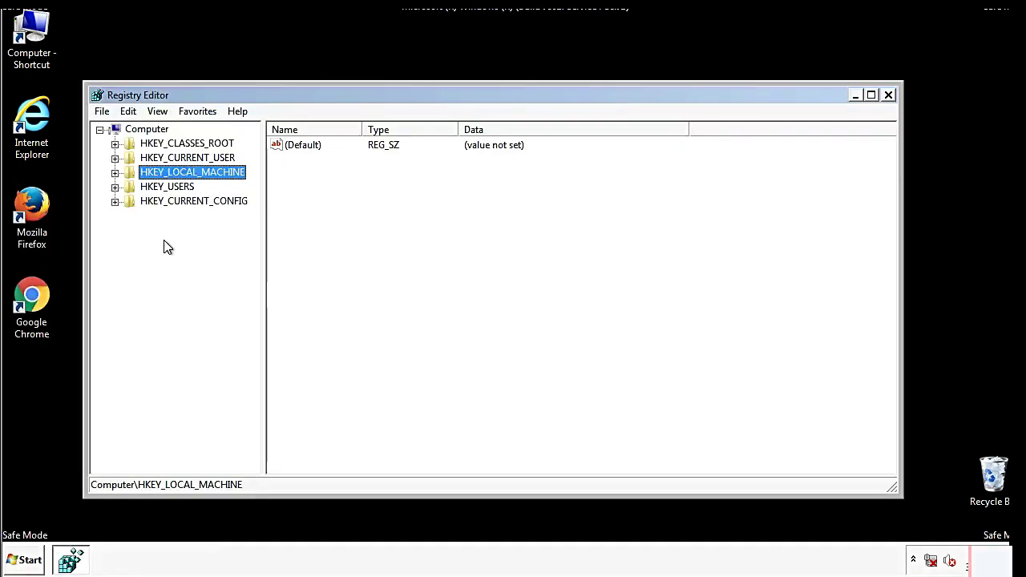
# Navigate to HKEY_LOCAL_MACHINE\SOFTWARE\Microsoft\Windows\CurrentVersion\Run
pyautogui.click(114, 173)
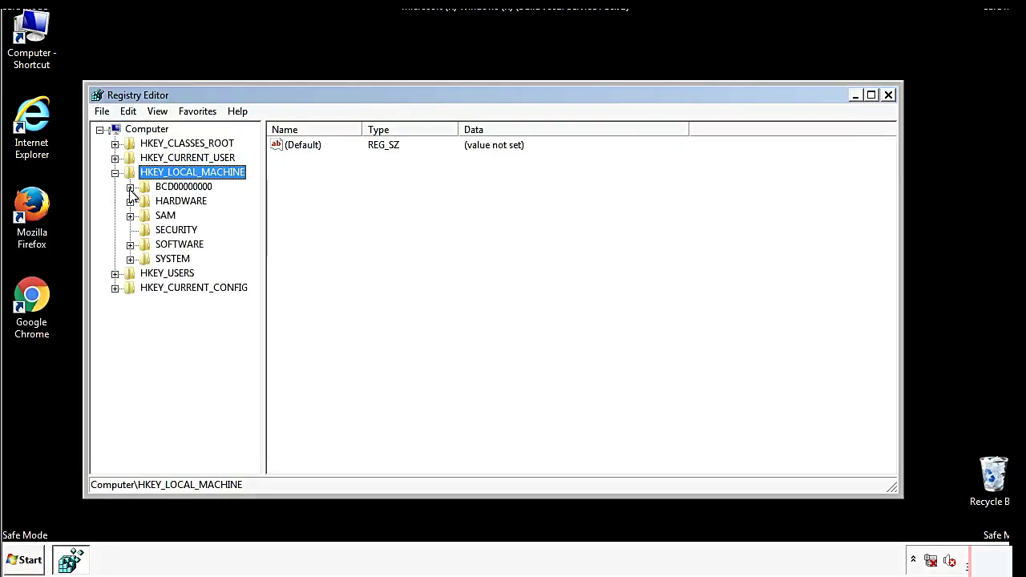
pyautogui.click(130, 245)
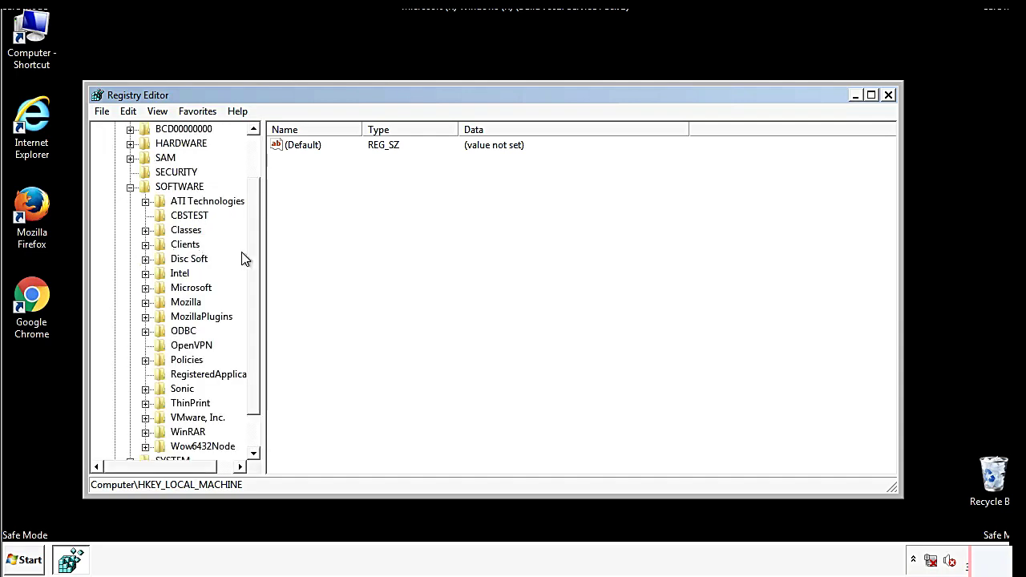
pyautogui.scroll(-1, 254, 245)
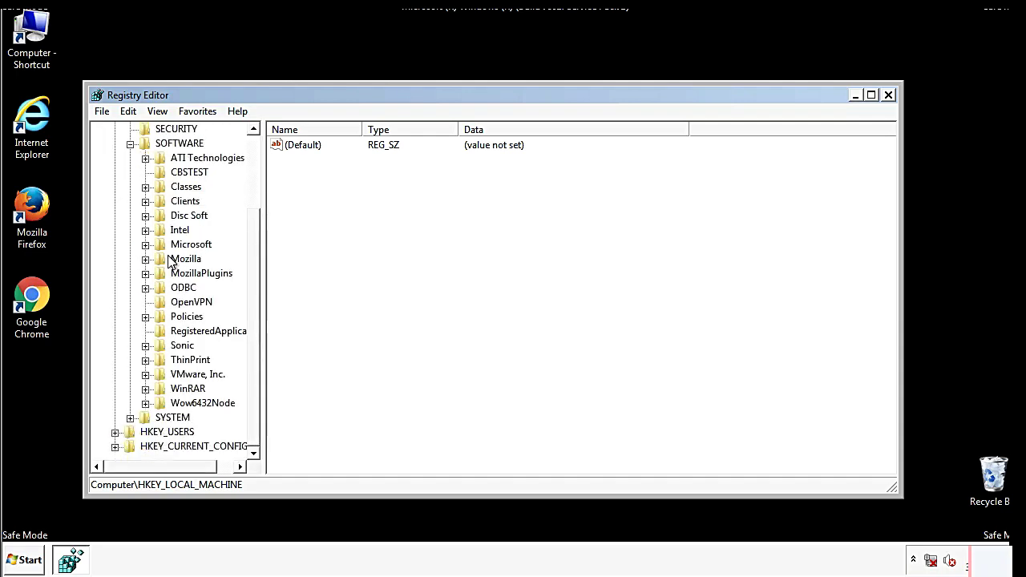
pyautogui.click(145, 245)
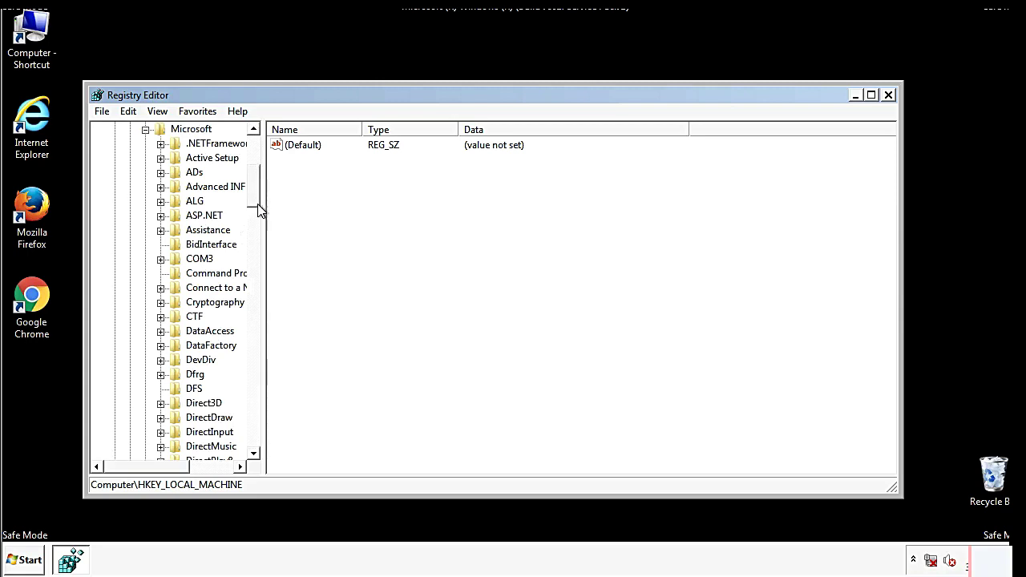
pyautogui.moveTo(254, 202); pyautogui.dragTo(252, 409)
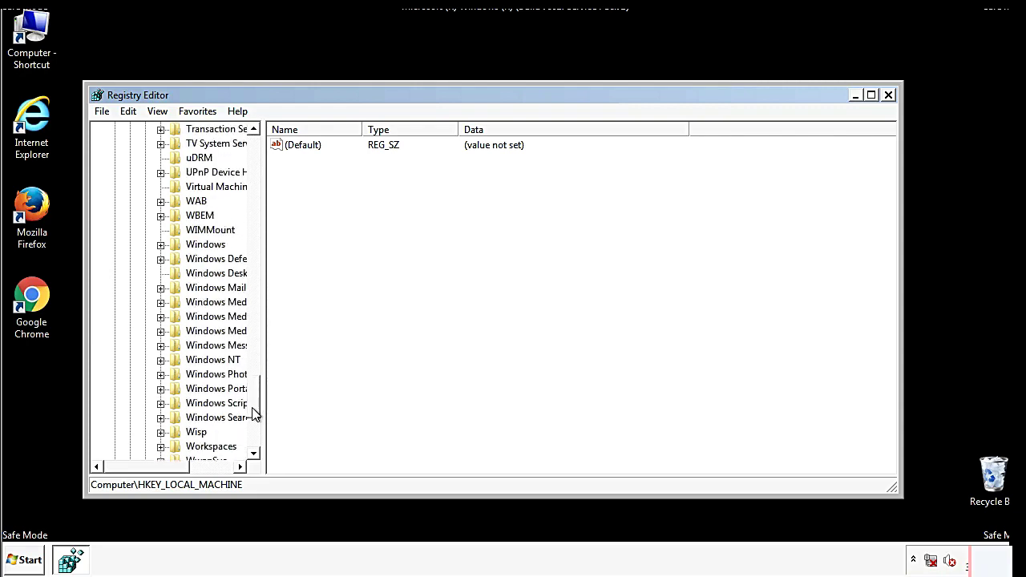
pyautogui.click(162, 245)
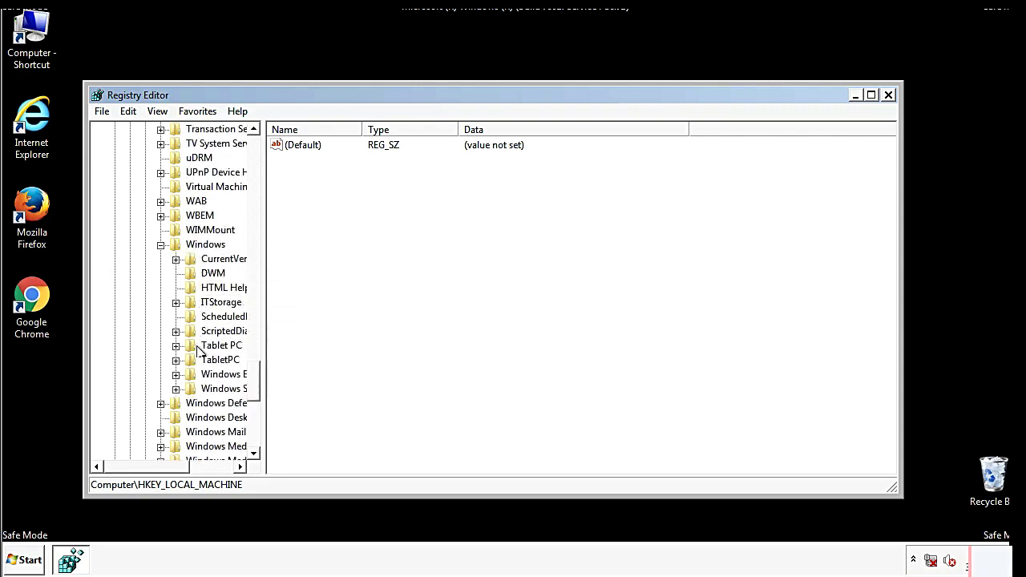
pyautogui.moveTo(140, 466); pyautogui.dragTo(163, 478)
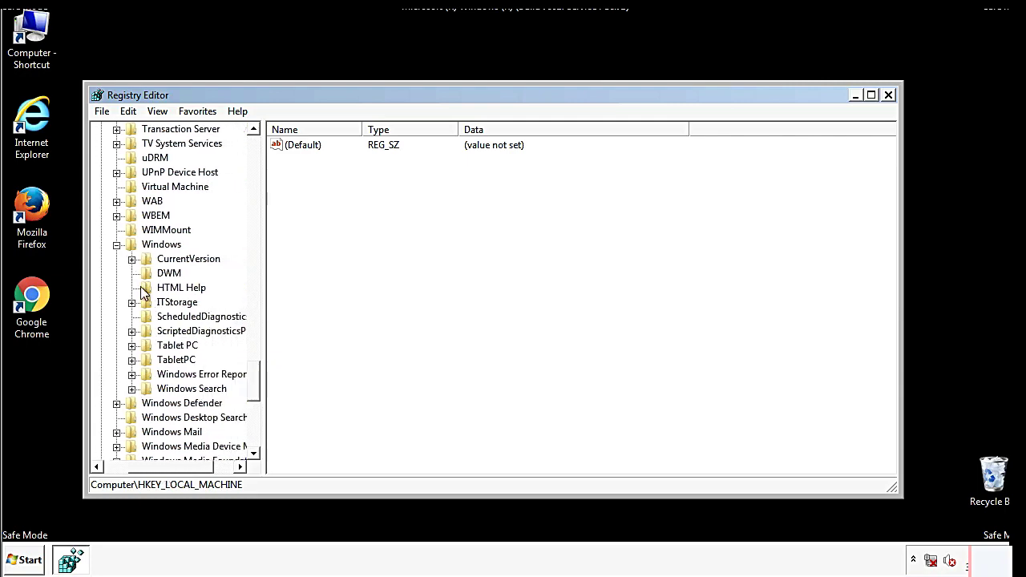
pyautogui.click(133, 259)
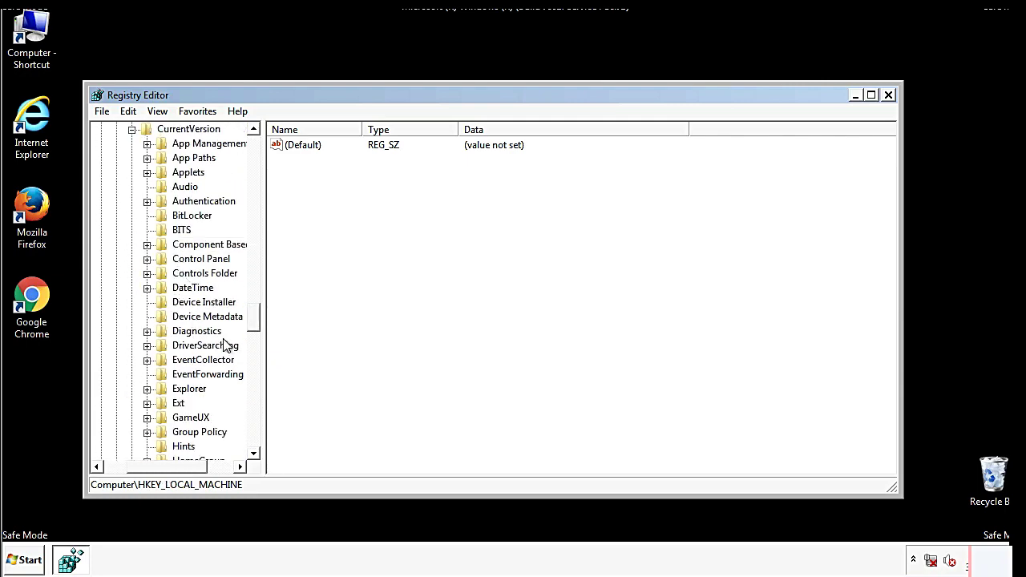
pyautogui.moveTo(257, 322); pyautogui.dragTo(257, 366)
pyautogui.click(169, 218)
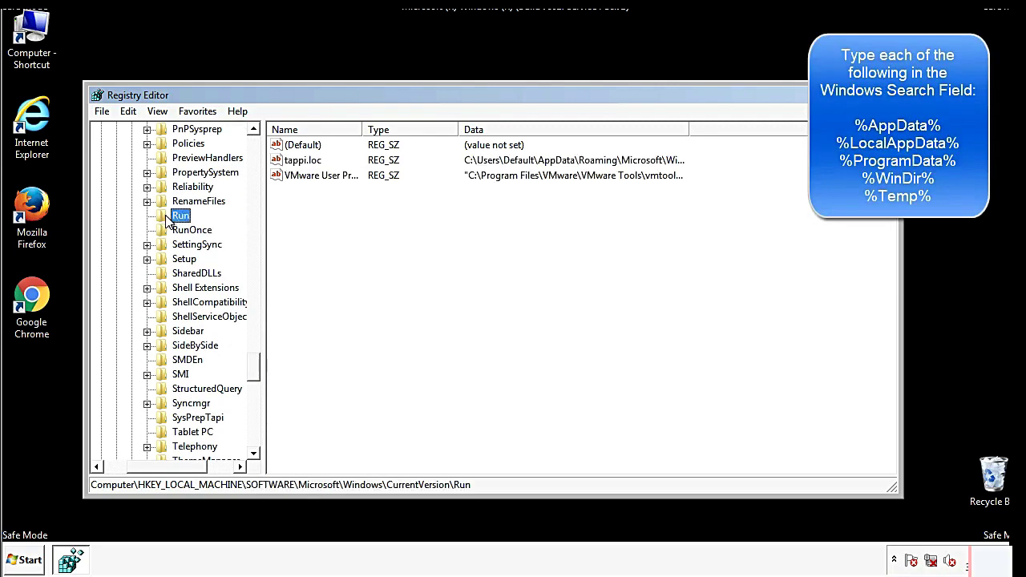
# Delete the tappi.loc value from the HKLM Run key
pyautogui.click(308, 165)
pyautogui.rightClick(299, 166)
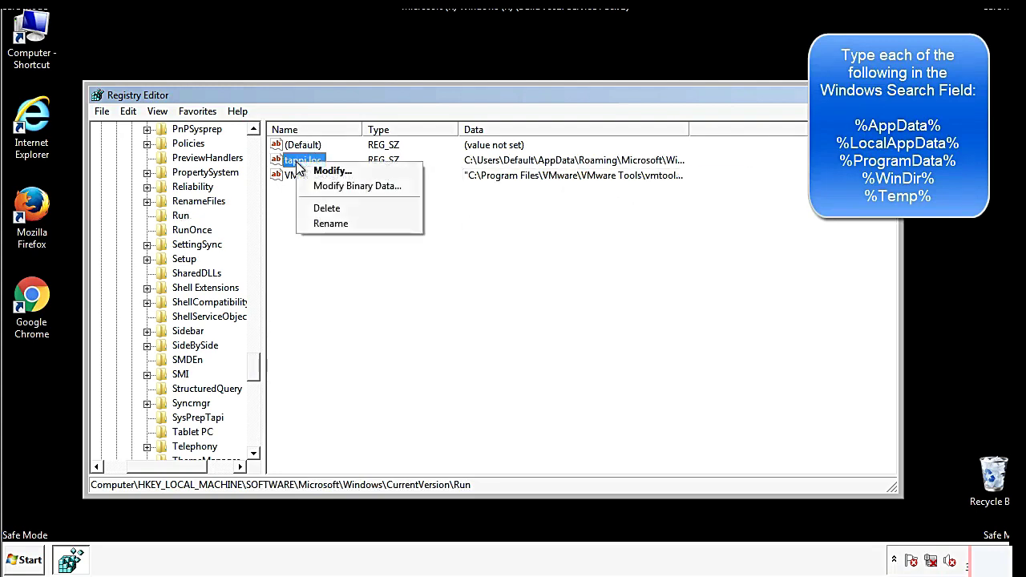
pyautogui.click(321, 208)
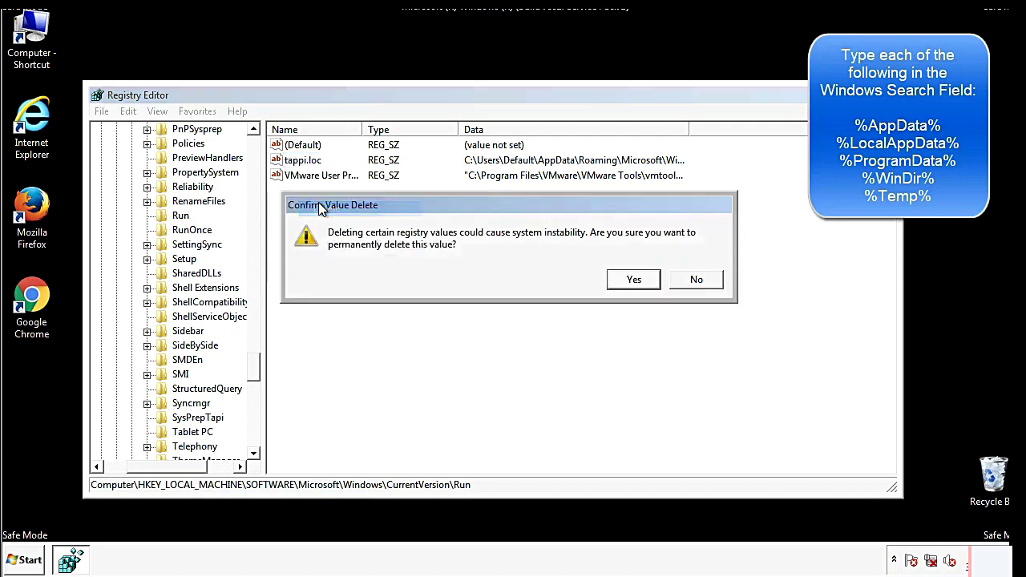
pyautogui.click(618, 279)
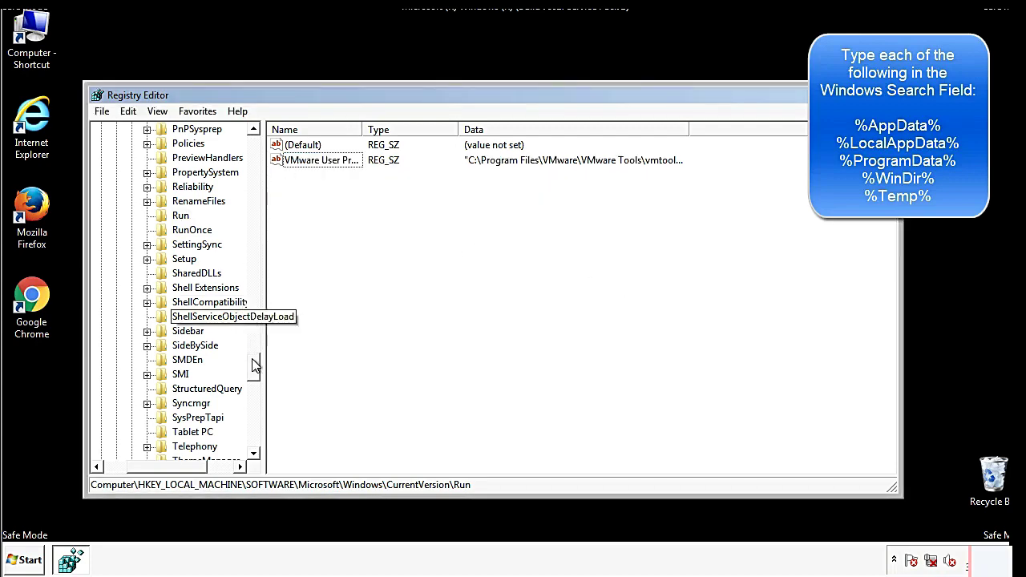
pyautogui.moveTo(252, 366); pyautogui.dragTo(256, 442)
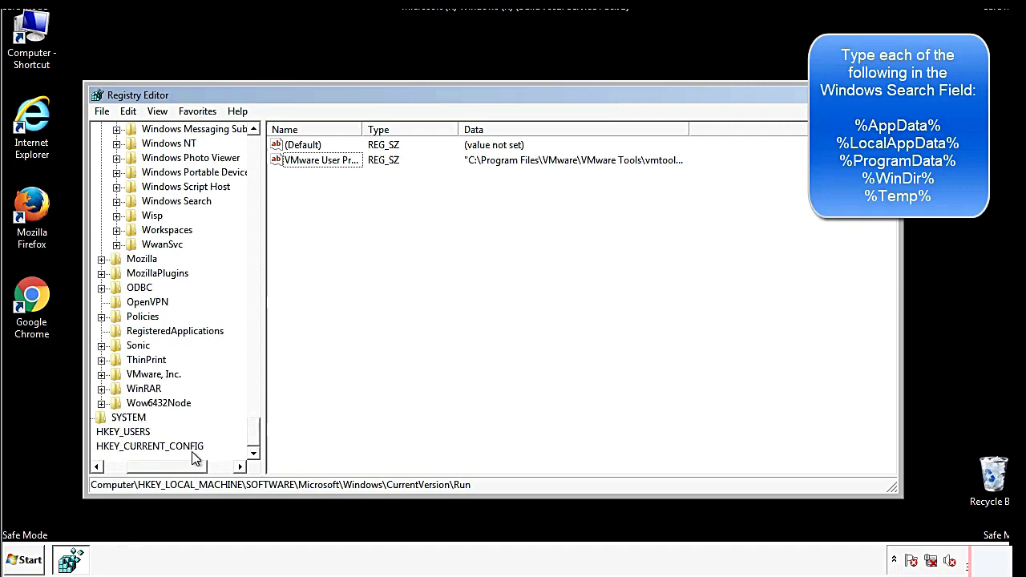
pyautogui.moveTo(184, 466); pyautogui.dragTo(125, 473)
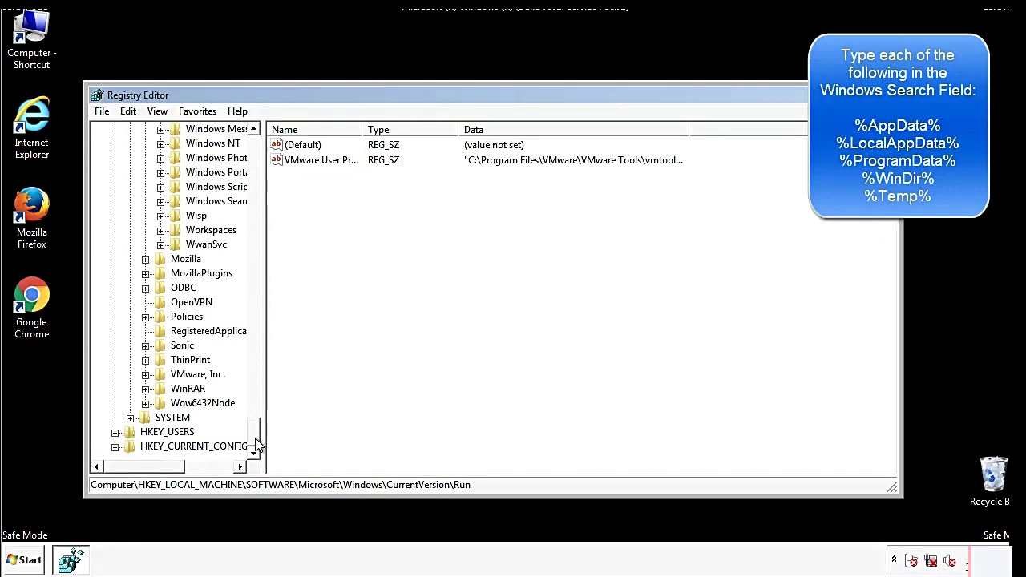
pyautogui.moveTo(255, 439); pyautogui.dragTo(264, 157)
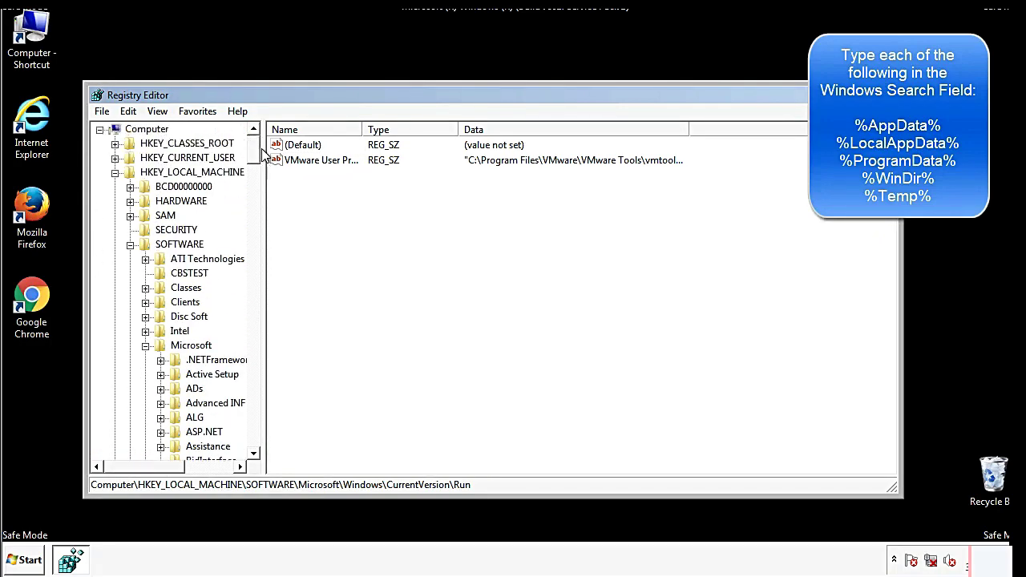
# Expand HKEY_CURRENT_USER\Software\Microsoft\Windows\CurrentVersion down to its Run key
pyautogui.click(115, 171)
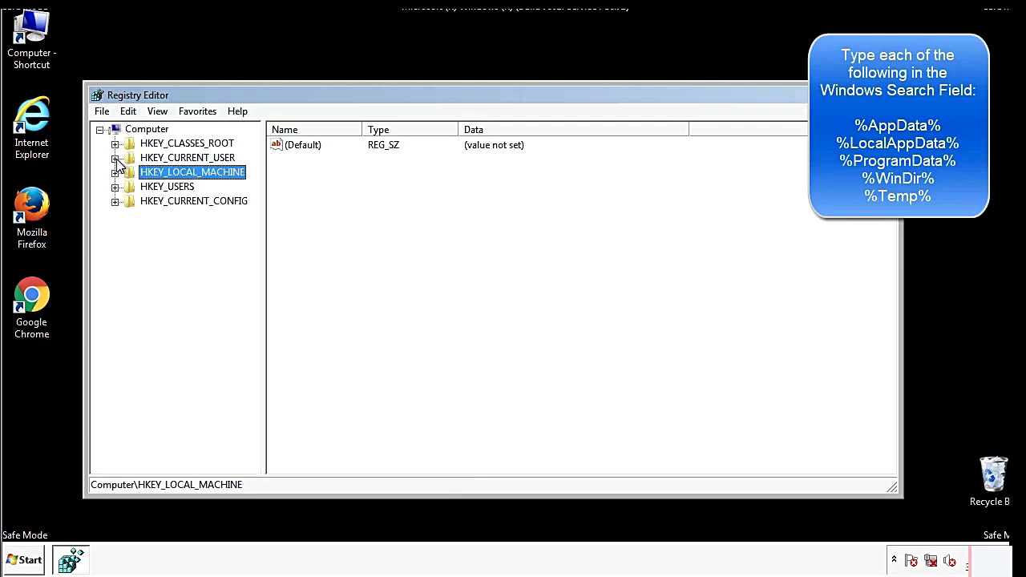
pyautogui.click(116, 159)
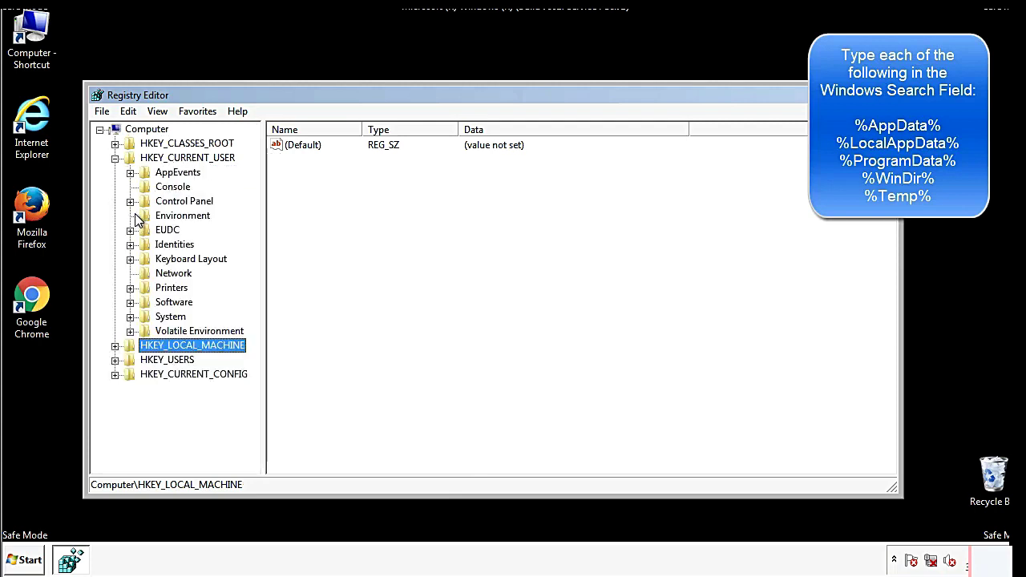
pyautogui.click(131, 304)
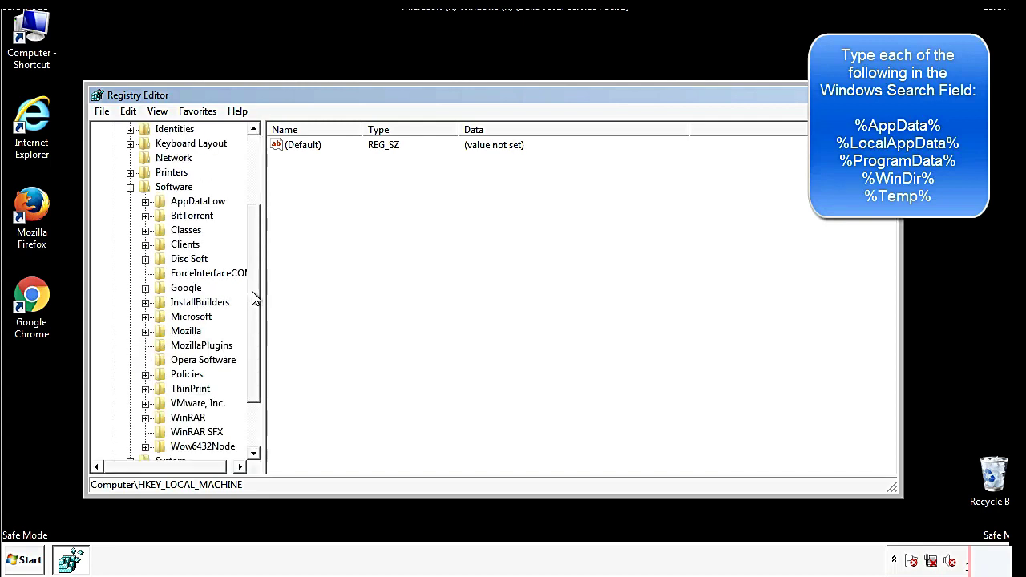
pyautogui.moveTo(252, 298); pyautogui.dragTo(252, 315)
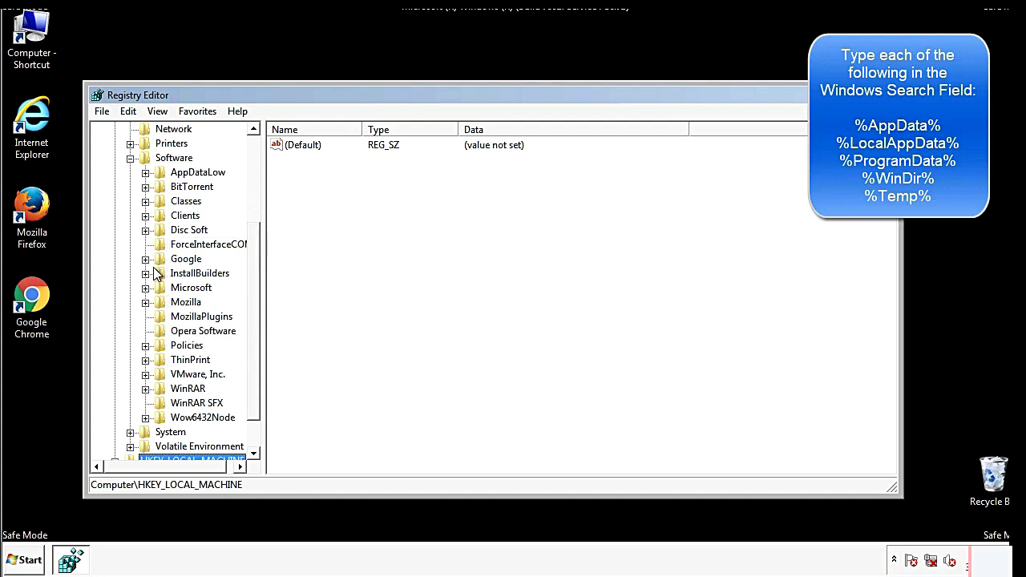
pyautogui.click(146, 287)
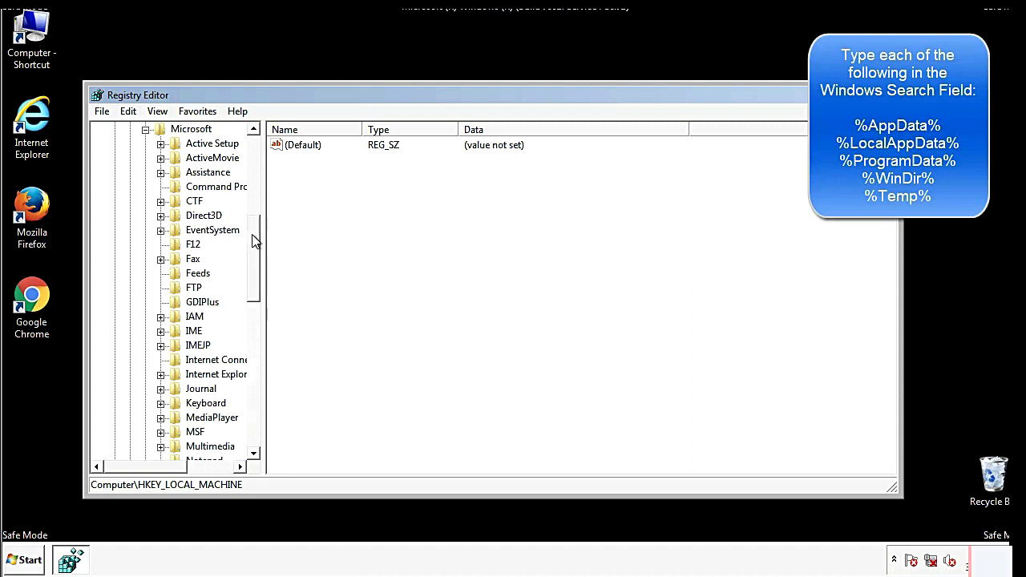
pyautogui.moveTo(254, 240); pyautogui.dragTo(254, 314)
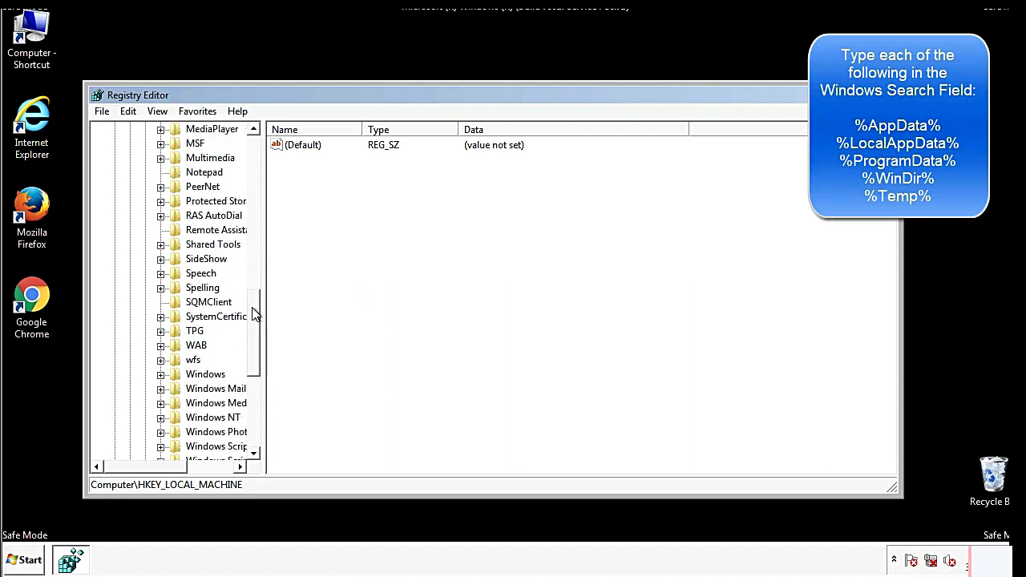
pyautogui.moveTo(255, 313); pyautogui.dragTo(257, 339)
pyautogui.click(161, 273)
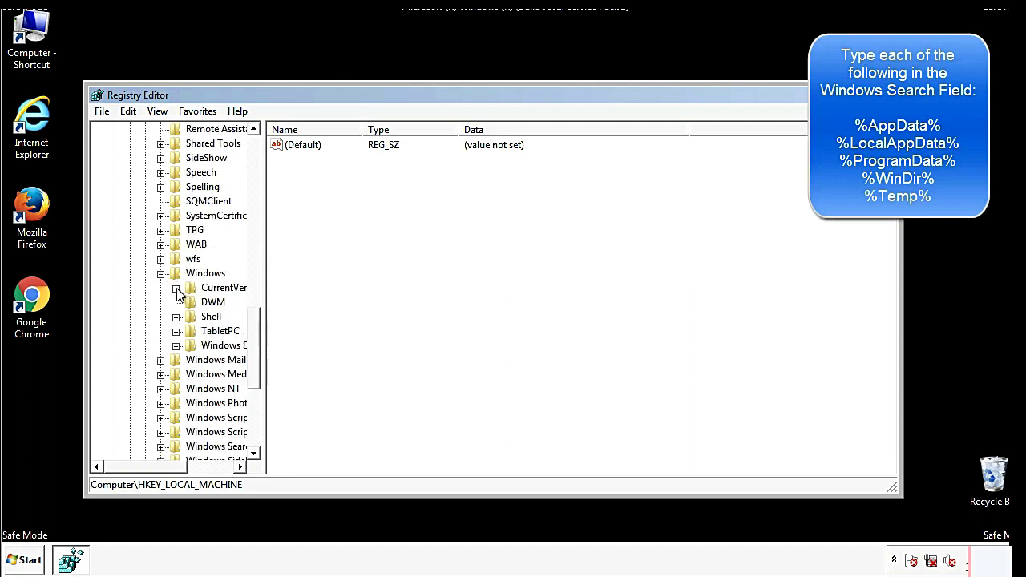
pyautogui.click(176, 288)
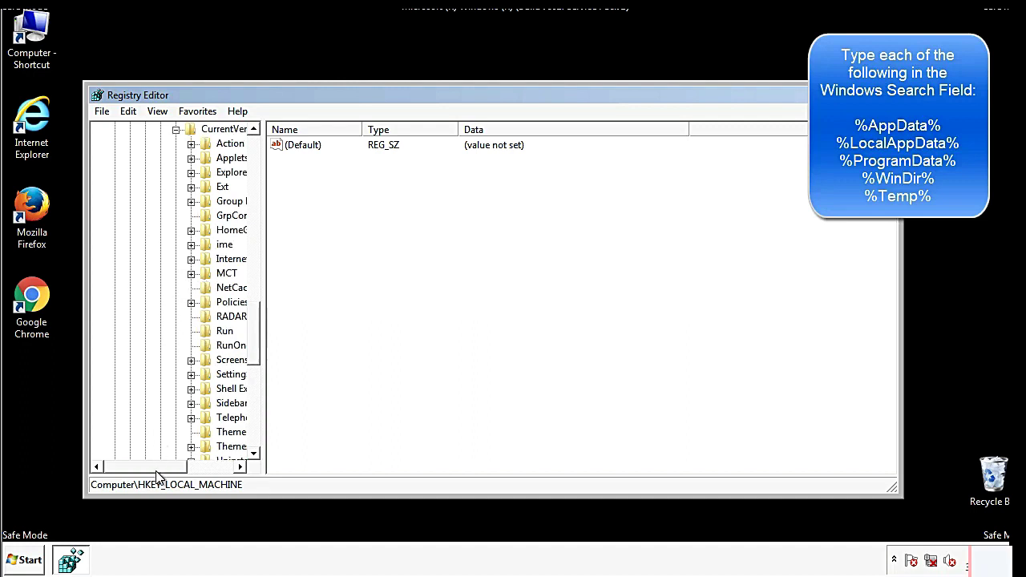
pyautogui.moveTo(157, 473); pyautogui.dragTo(180, 467)
pyautogui.click(178, 331)
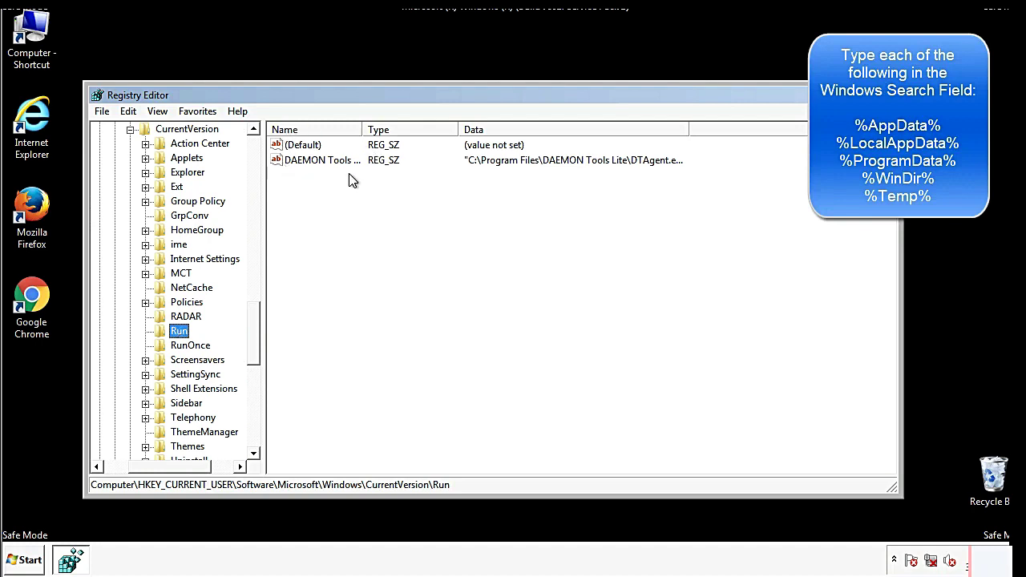
# Check the Run values, finding only DAEMON Tools, and collapse the Windows key
pyautogui.click(441, 189)
pyautogui.moveTo(299, 234); pyautogui.dragTo(337, 183)
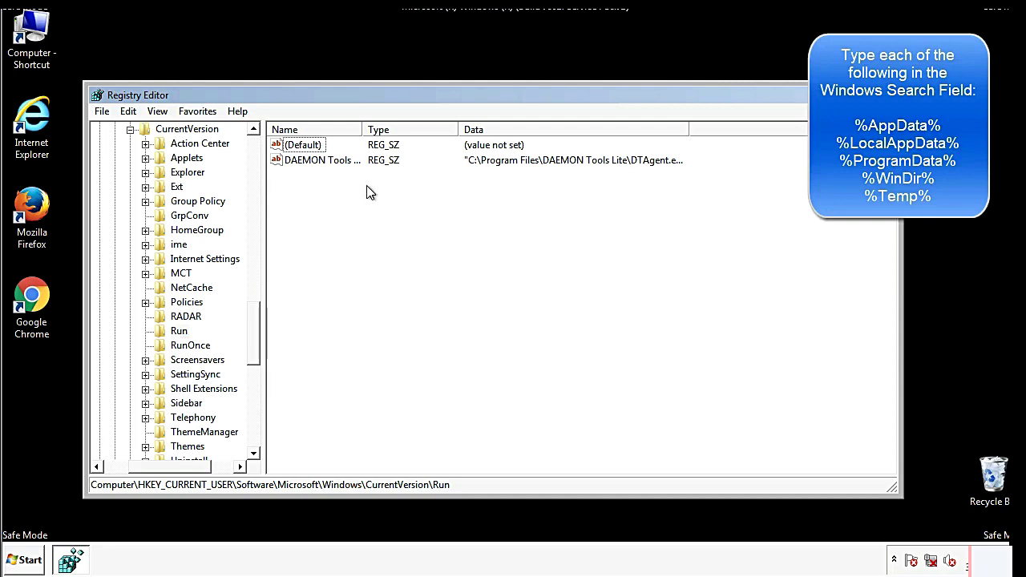
pyautogui.moveTo(173, 466); pyautogui.dragTo(148, 466)
pyautogui.moveTo(260, 353); pyautogui.dragTo(259, 297)
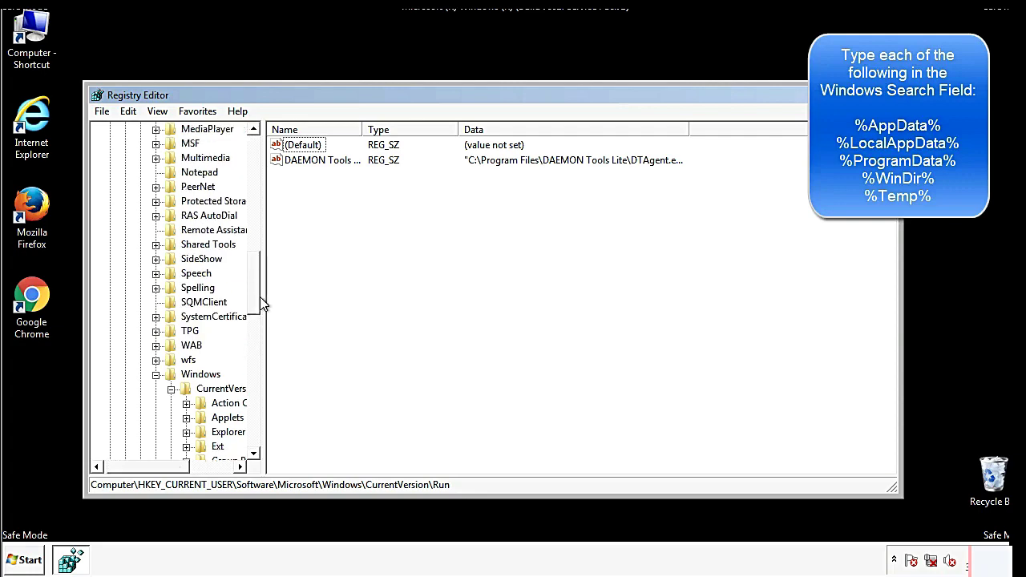
pyautogui.click(157, 375)
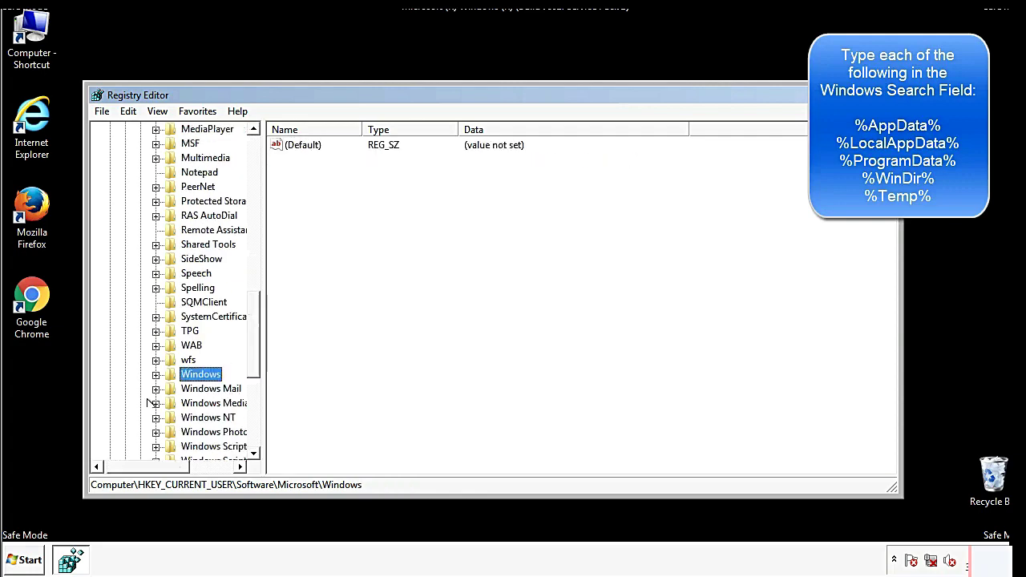
# Search the registry for %temp% using Edit > Find
pyautogui.moveTo(259, 365); pyautogui.dragTo(259, 195)
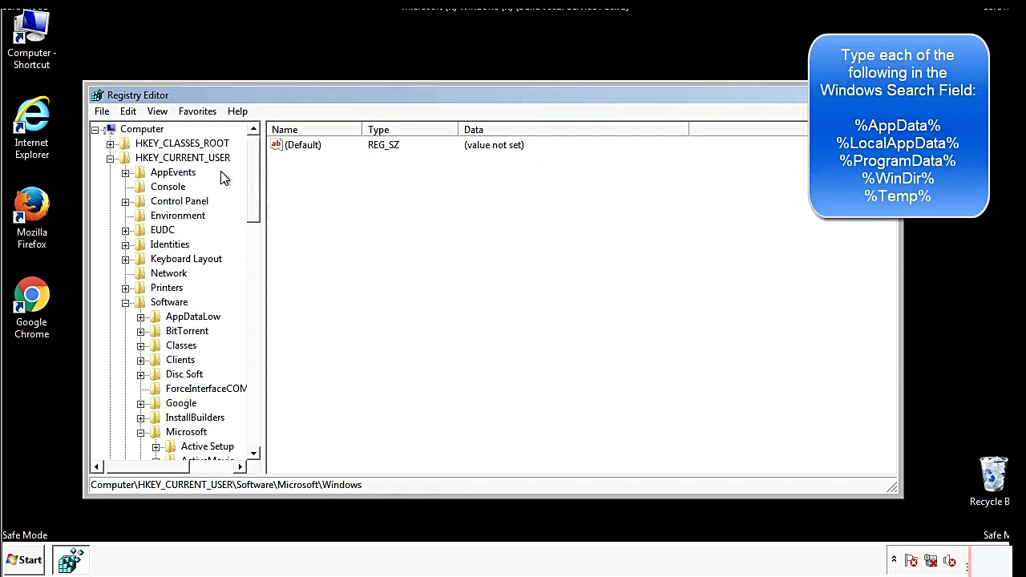
pyautogui.click(139, 115)
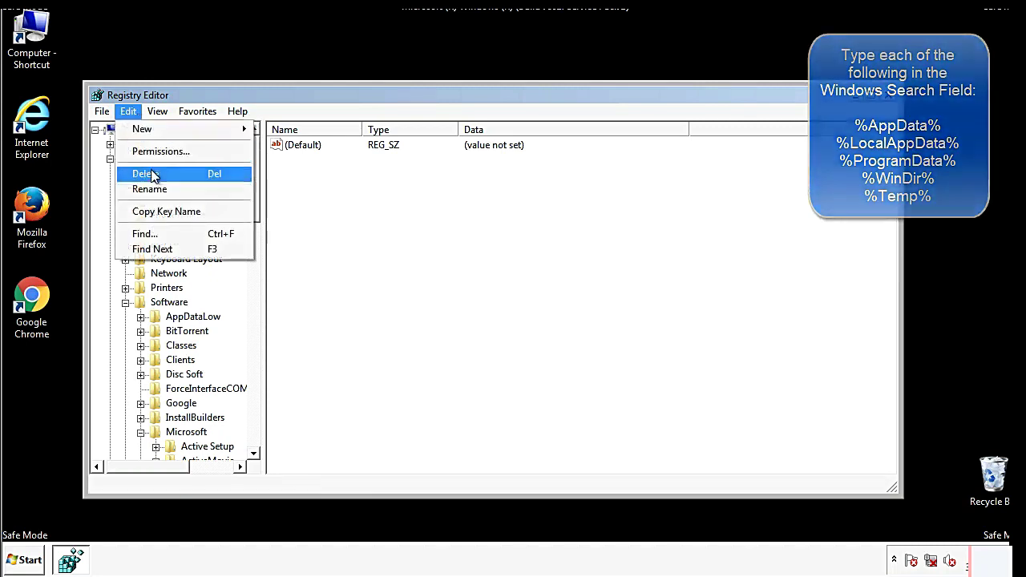
pyautogui.click(140, 232)
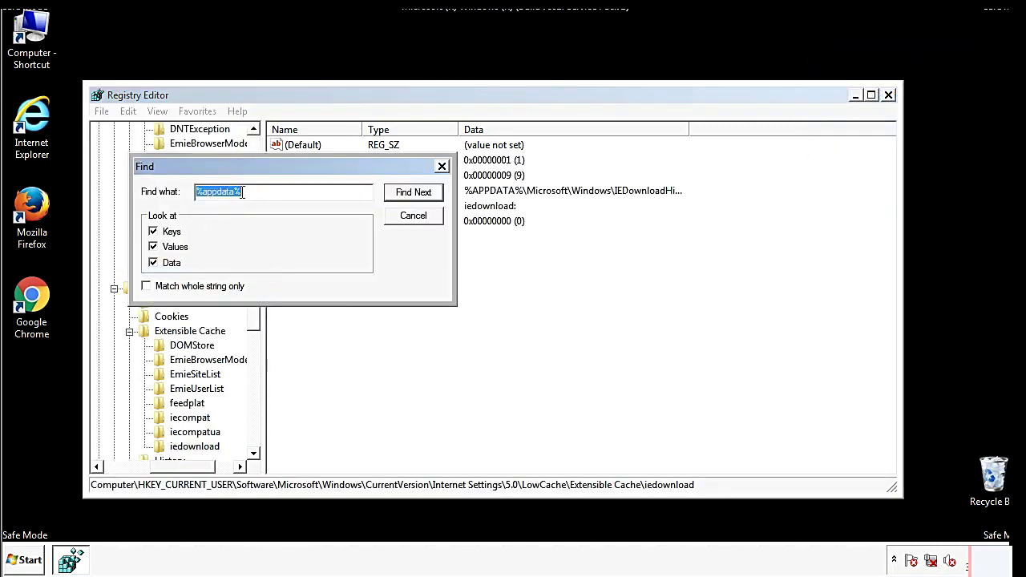
pyautogui.write('%temp%')
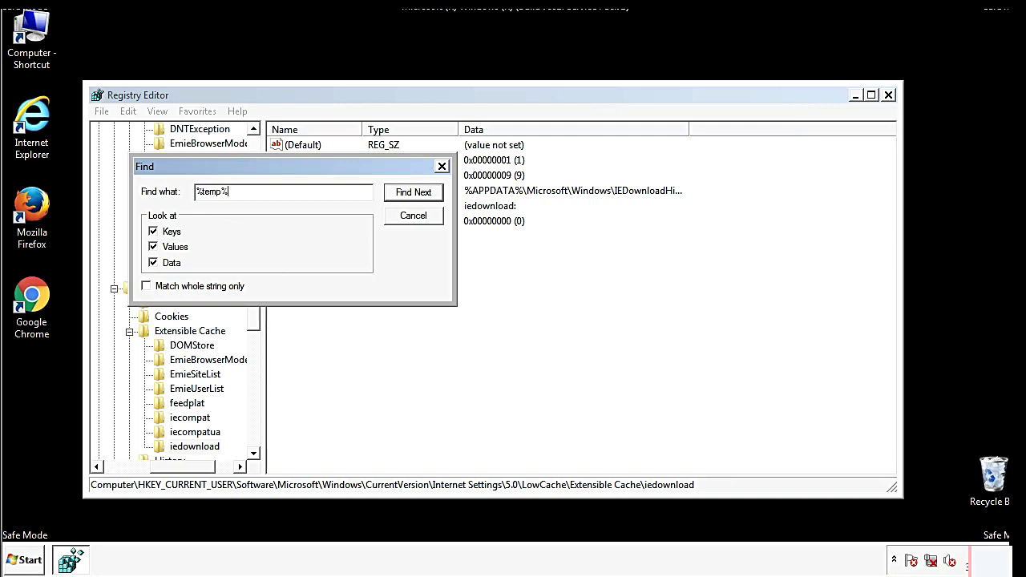
pyautogui.press('Return')
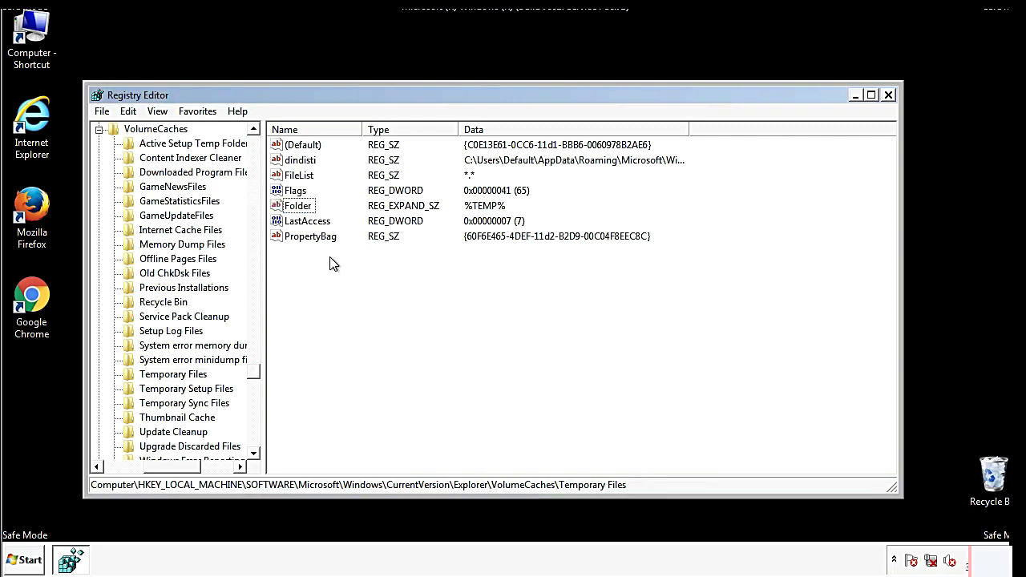
# Delete all values in the Temporary Files key, including dindisti
pyautogui.moveTo(330, 257); pyautogui.dragTo(289, 146)
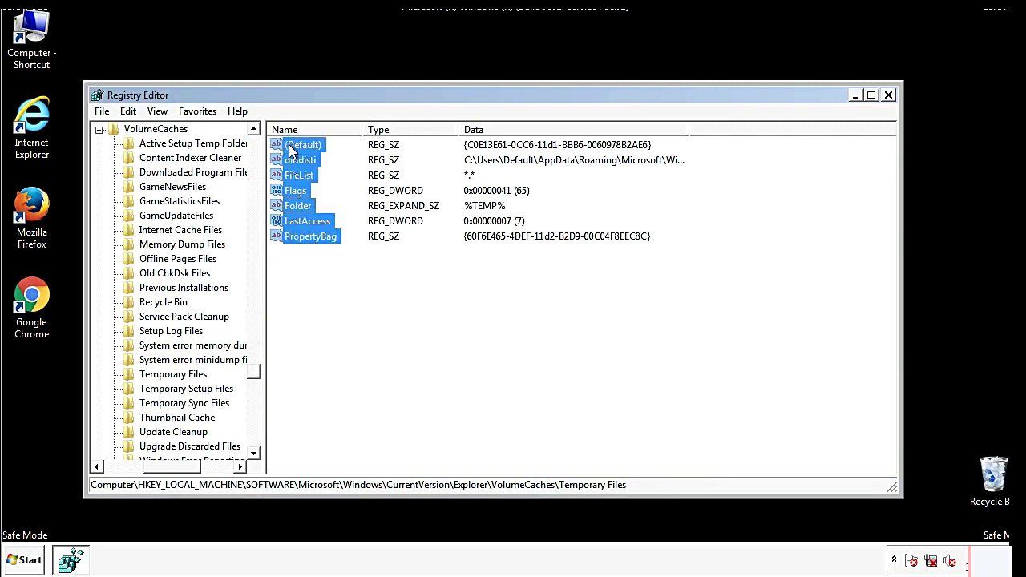
pyautogui.rightClick(289, 144)
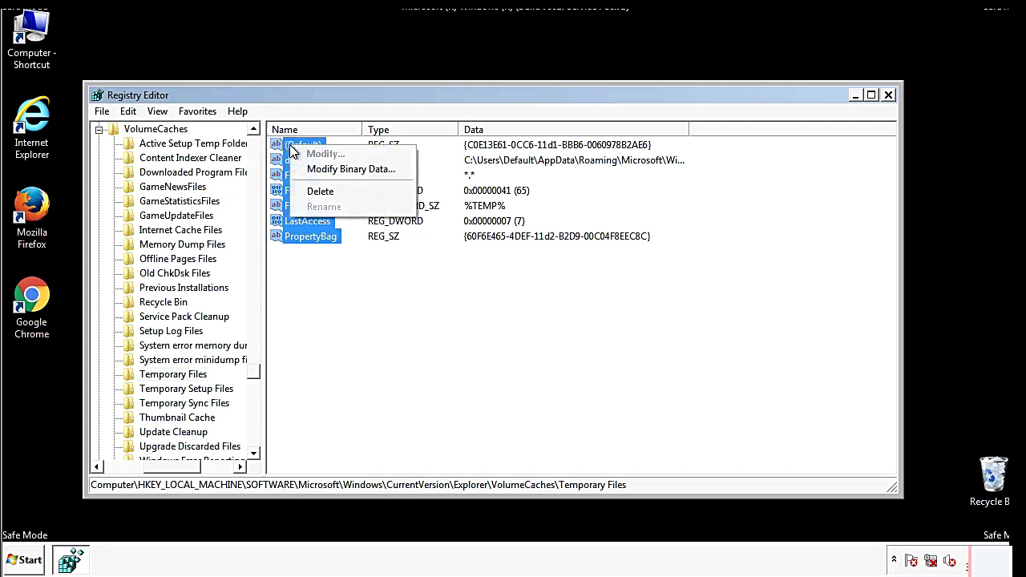
pyautogui.click(313, 189)
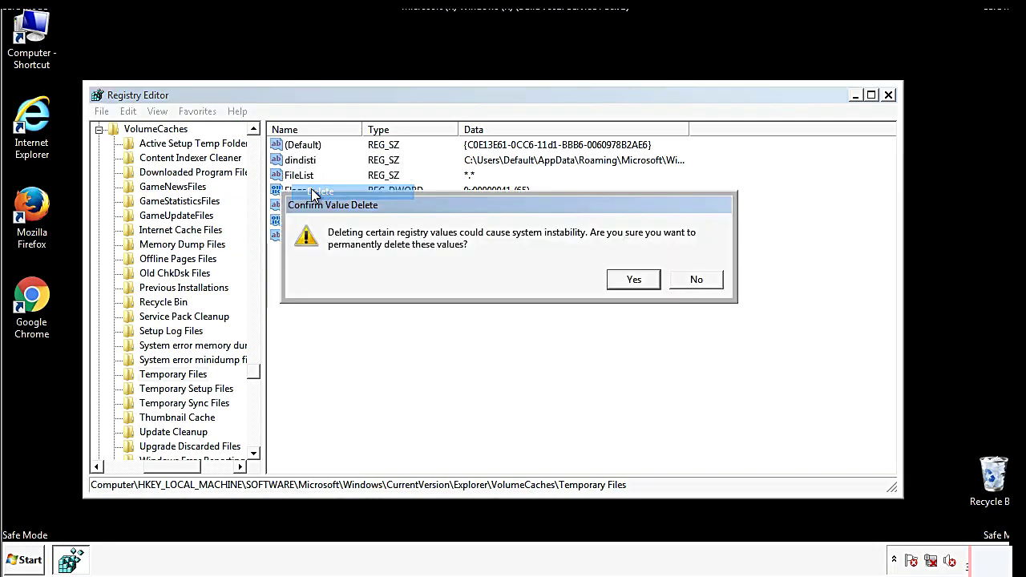
pyautogui.click(633, 279)
pyautogui.click(358, 197)
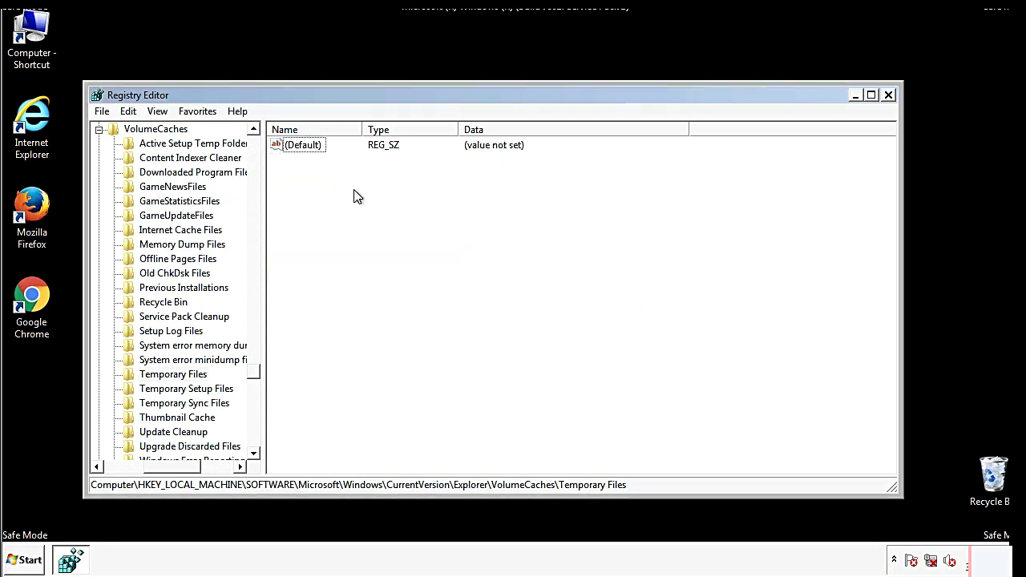
# Close Registry Editor and launch msconfig from the Start menu search
pyautogui.click(889, 95)
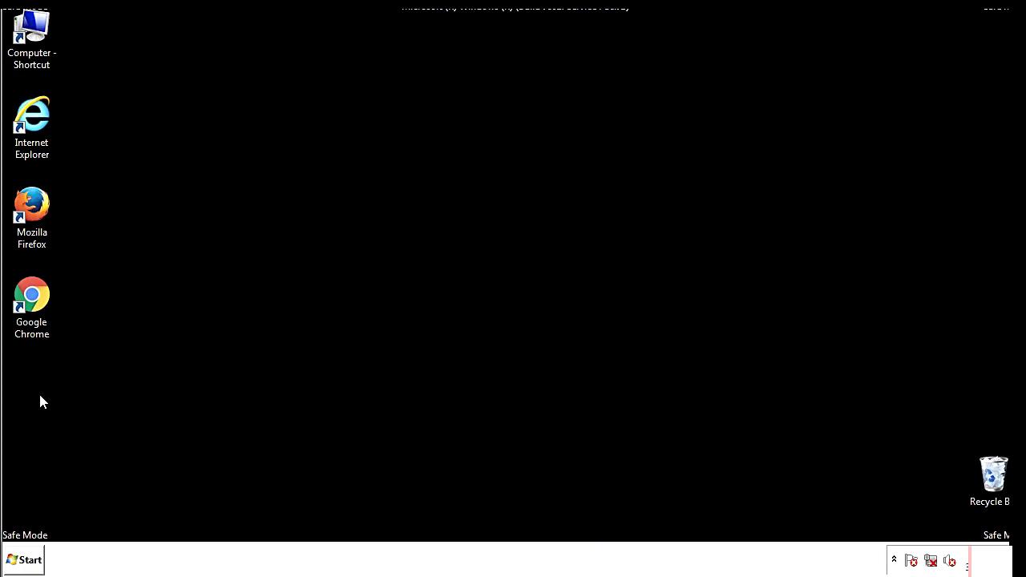
pyautogui.click(23, 561)
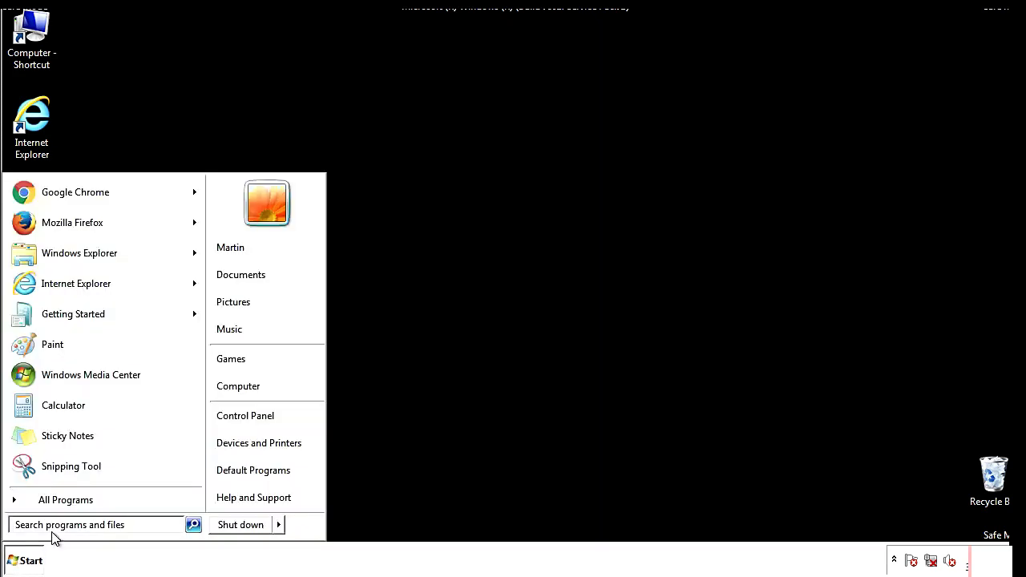
pyautogui.write('mscon')
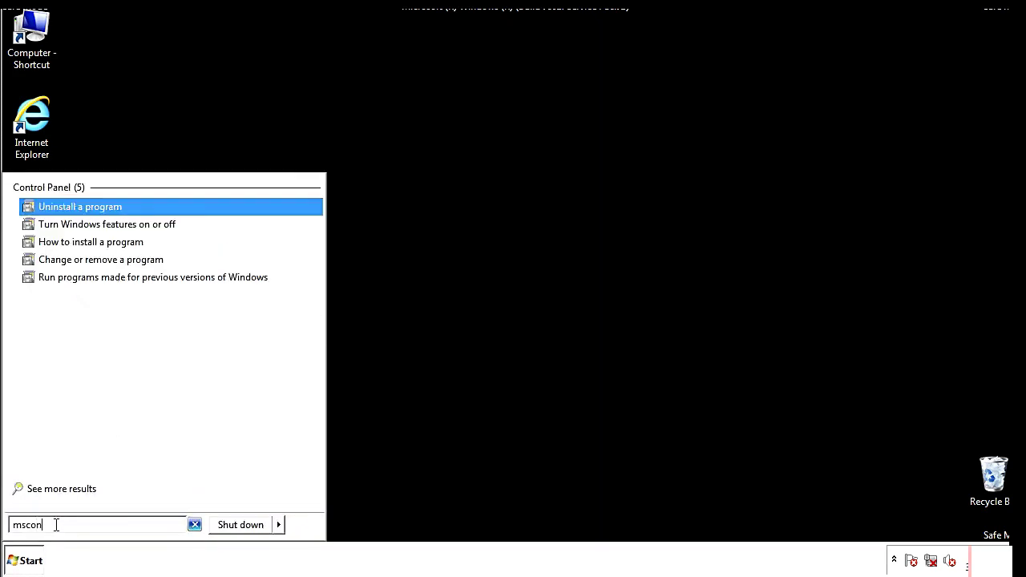
pyautogui.write('fogig')
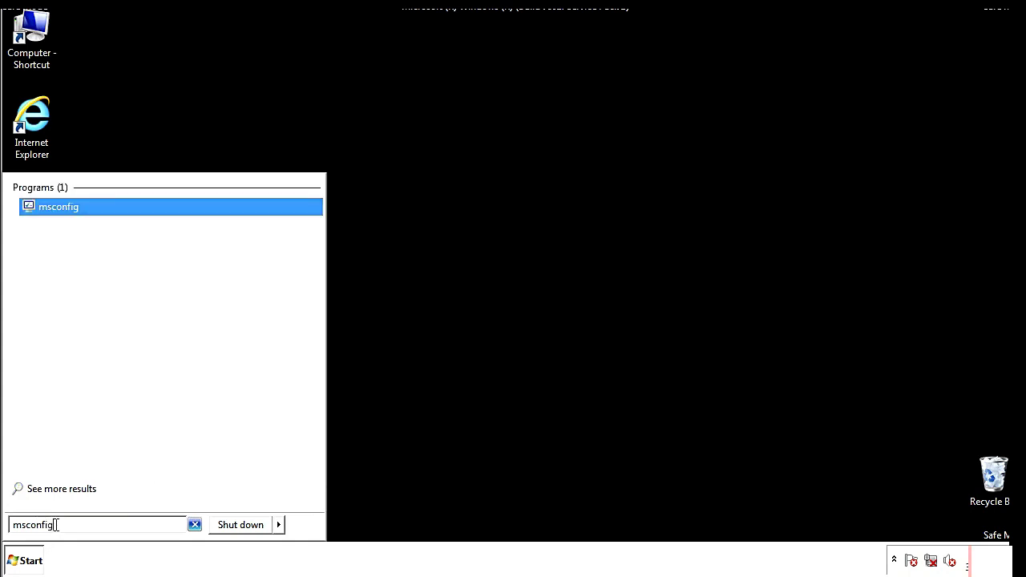
pyautogui.press('Return')
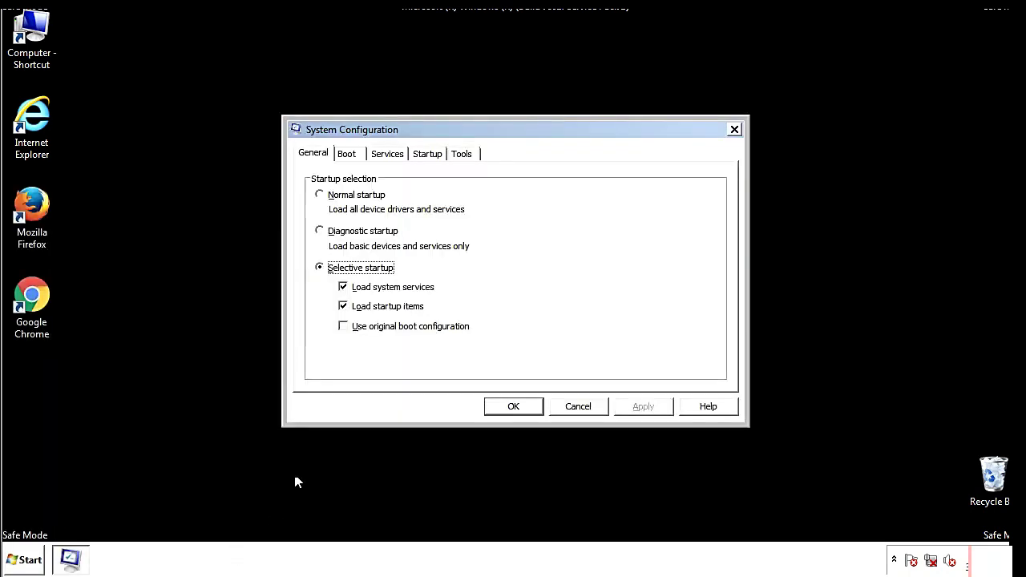
# Clear the Safe boot option on the Boot tab, apply it, and restart Windows now
pyautogui.click(347, 154)
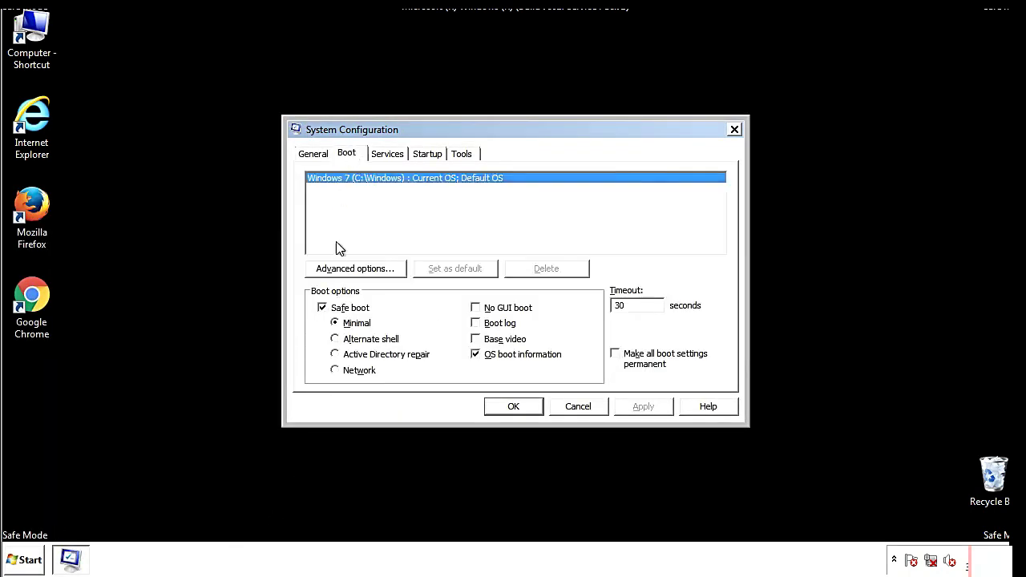
pyautogui.click(328, 310)
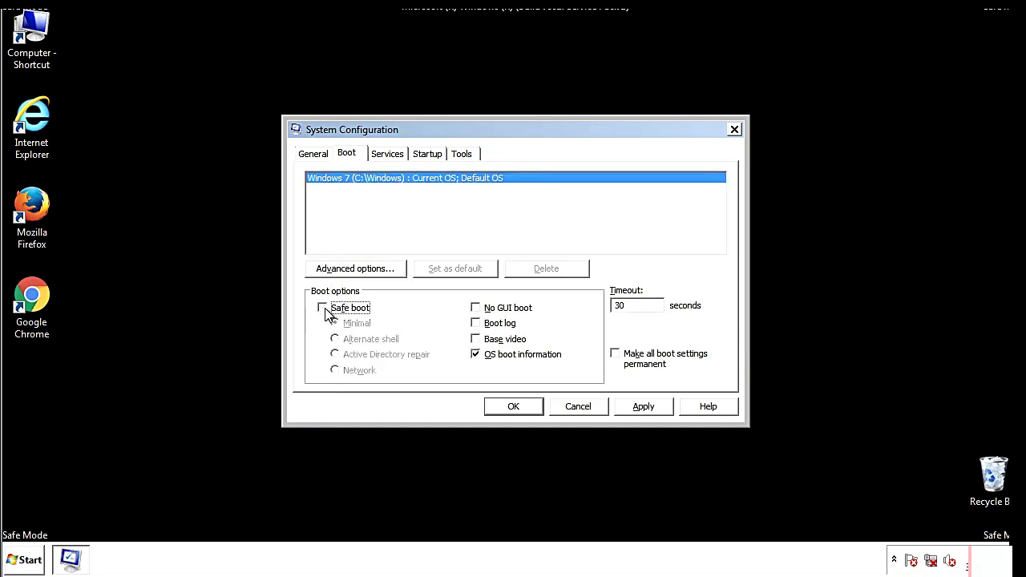
pyautogui.click(644, 406)
pyautogui.click(513, 406)
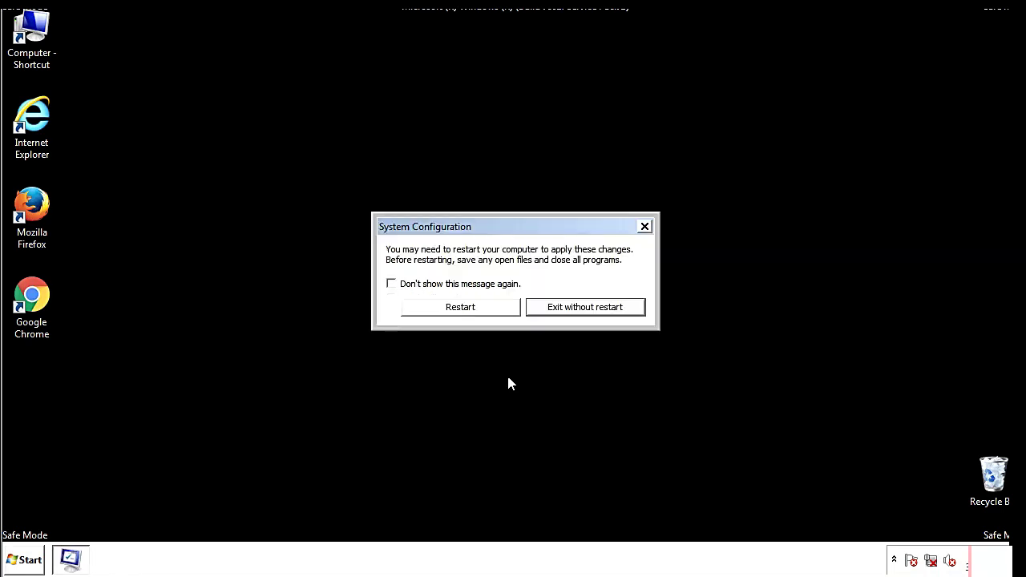
pyautogui.click(476, 311)
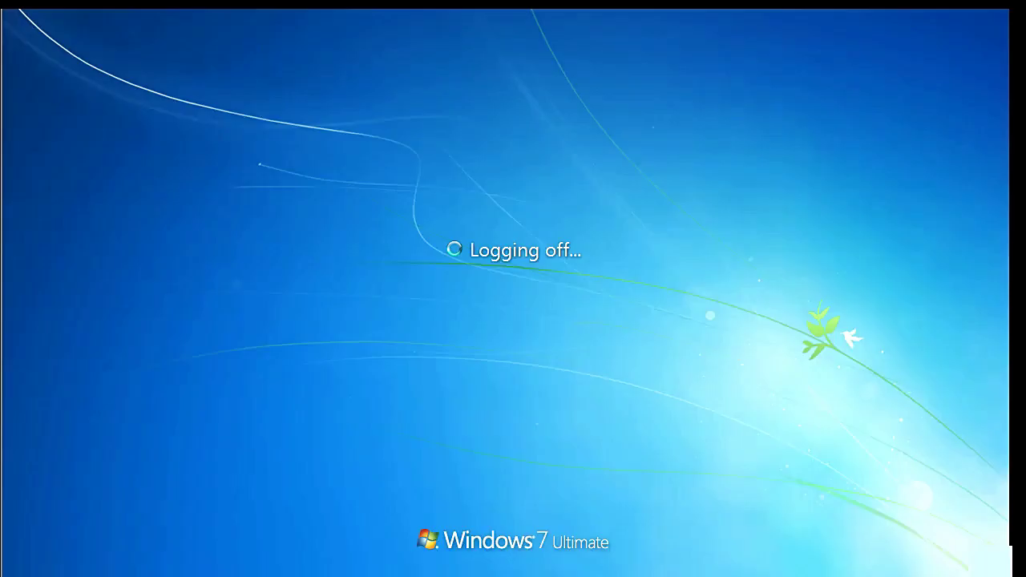